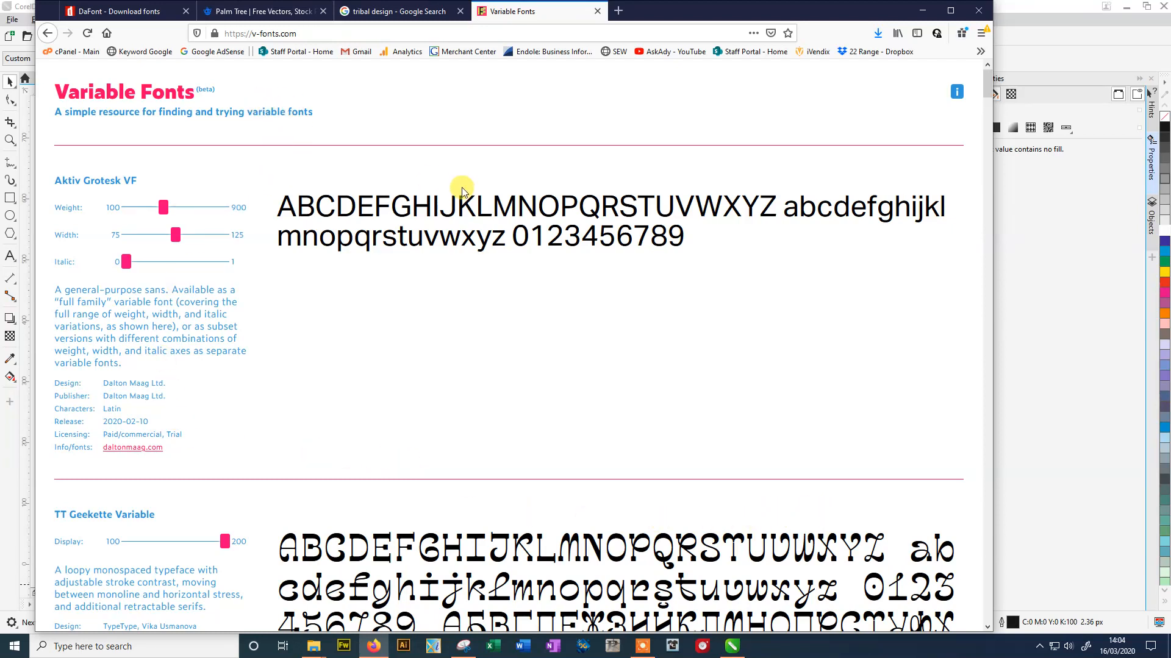
# Browse the Variable Fonts website, examining the sample typefaces and their adjustable weight, width and italic axes.
pyautogui.scroll(-5, 488, 366)
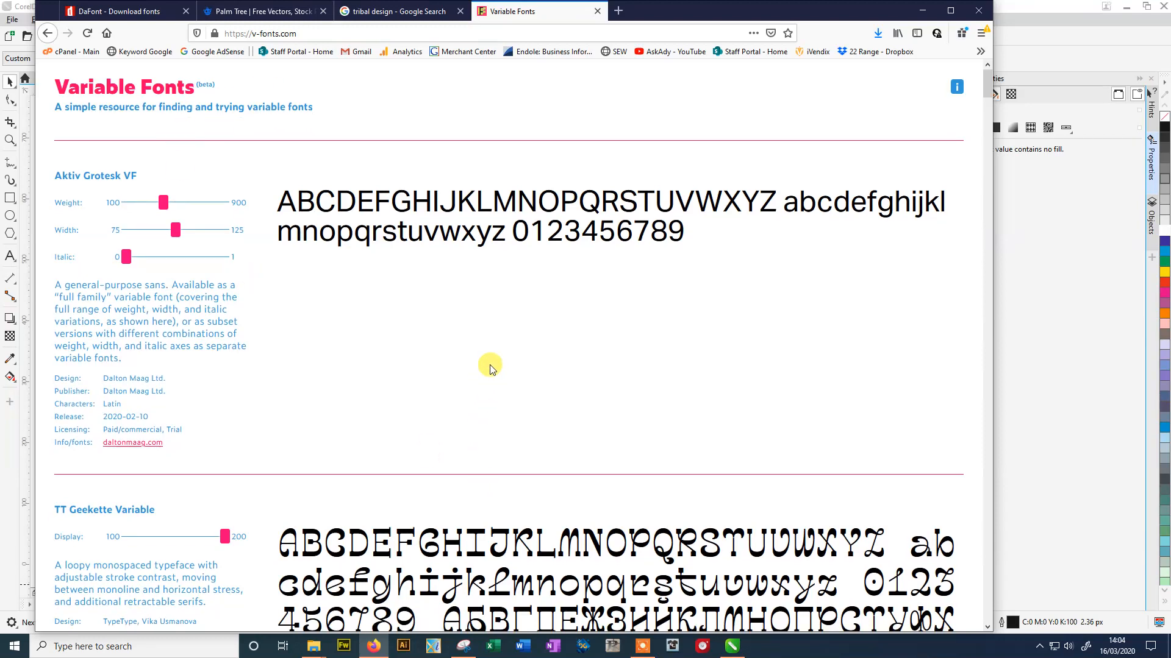
pyautogui.scroll(-2, 556, 358)
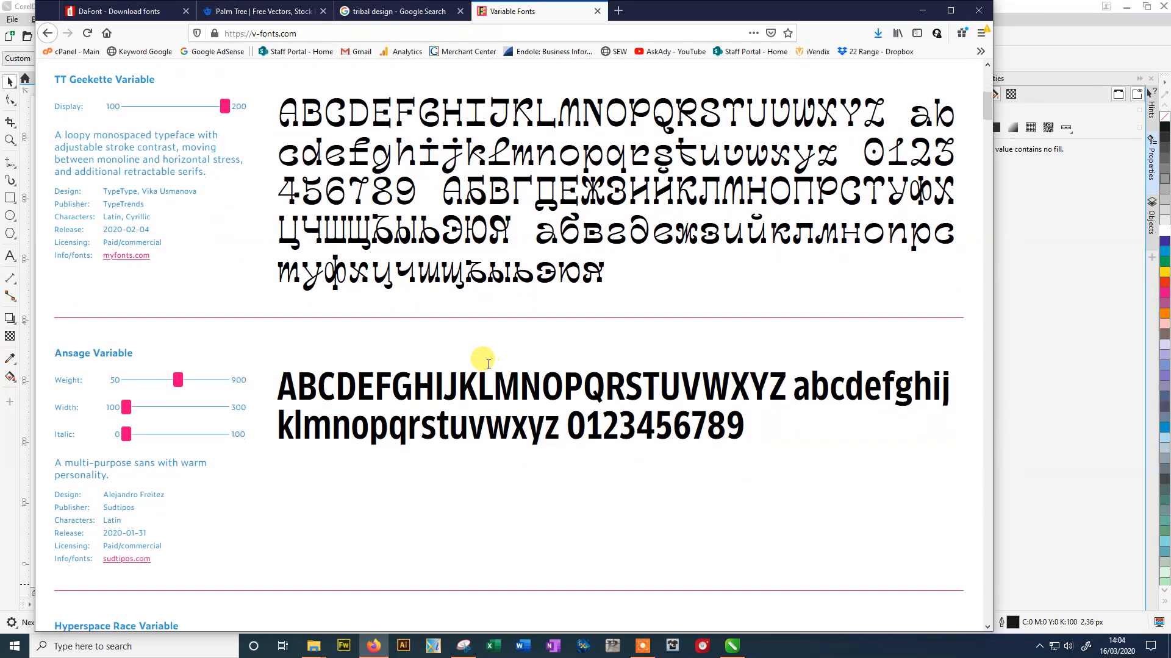
pyautogui.scroll(5, 479, 360)
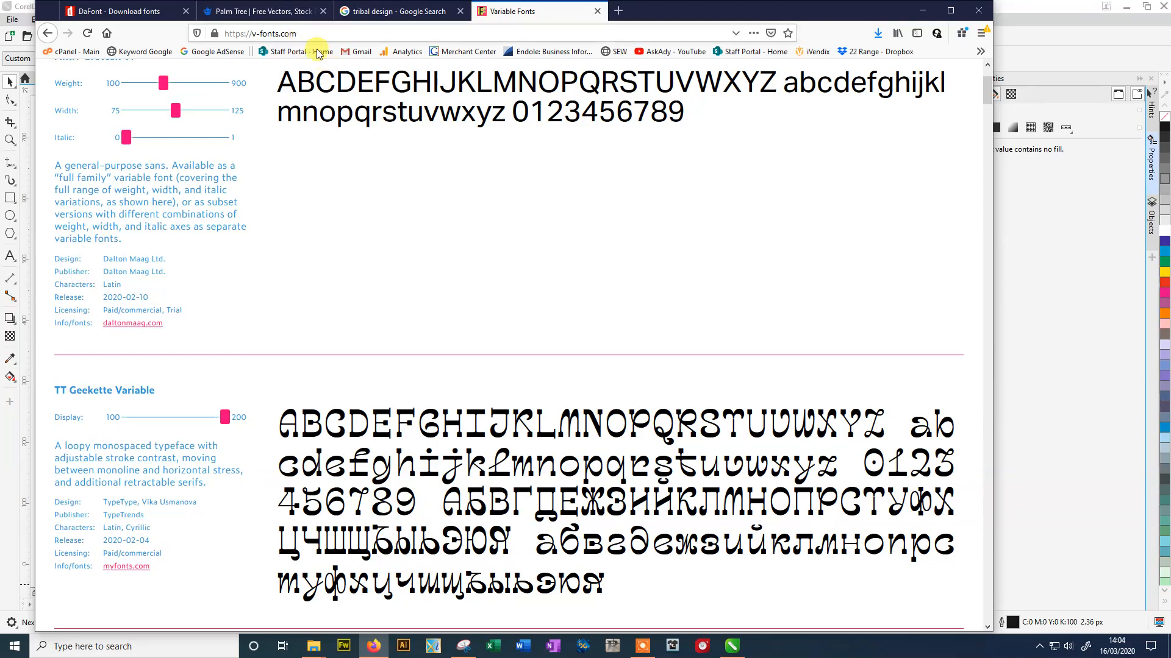
pyautogui.scroll(2, 313, 183)
pyautogui.scroll(-12, 299, 177)
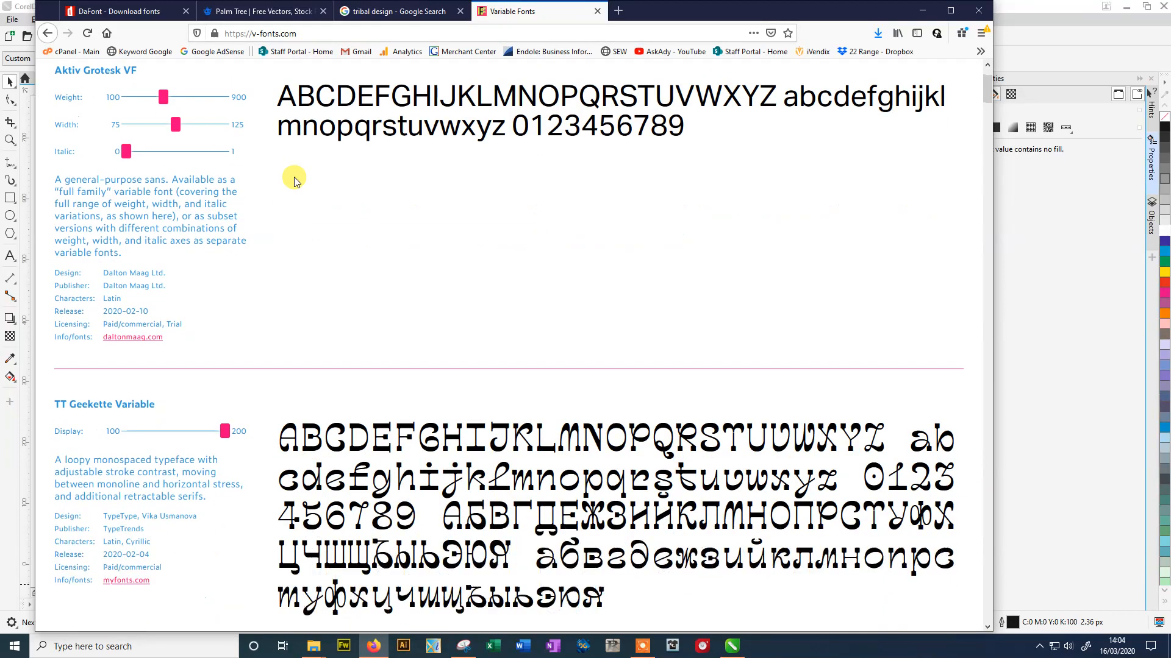
pyautogui.scroll(-3, 304, 182)
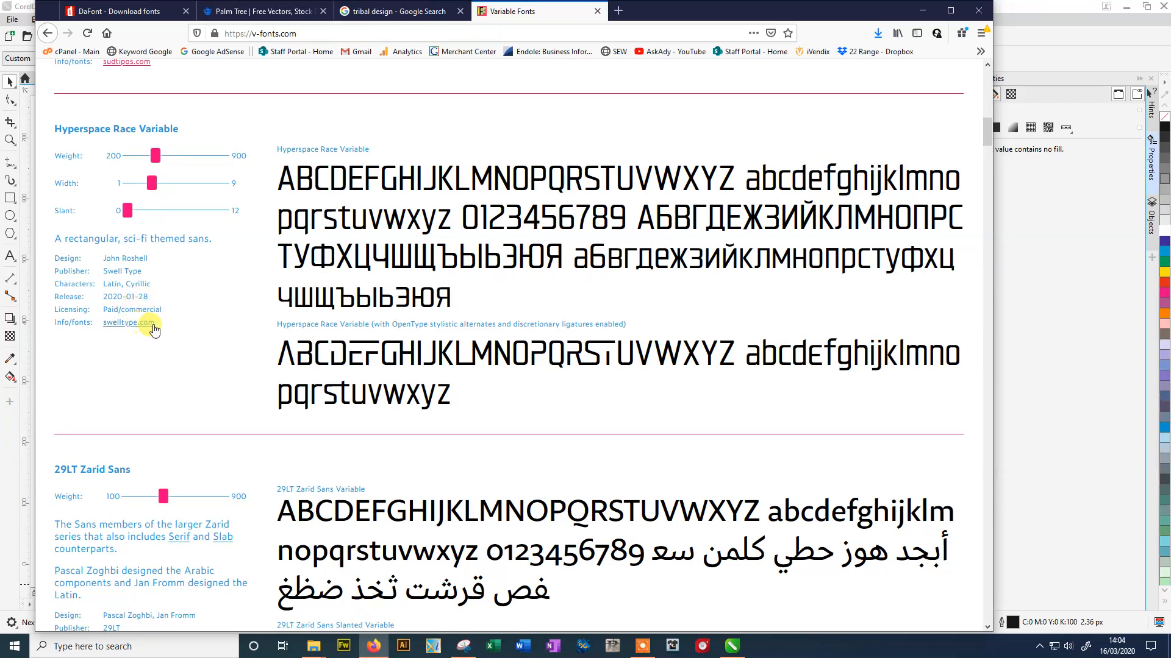
# Switch to CorelDRAW and select the word Fonts below the True type heading.
pyautogui.click(1043, 250)
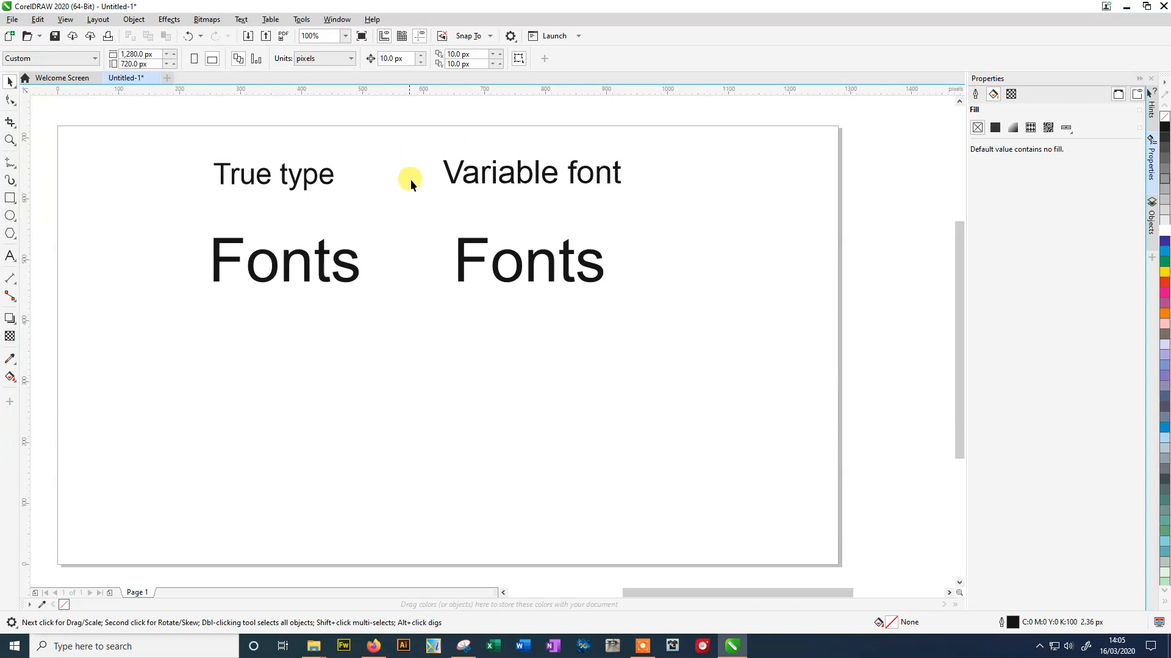
pyautogui.click(339, 263)
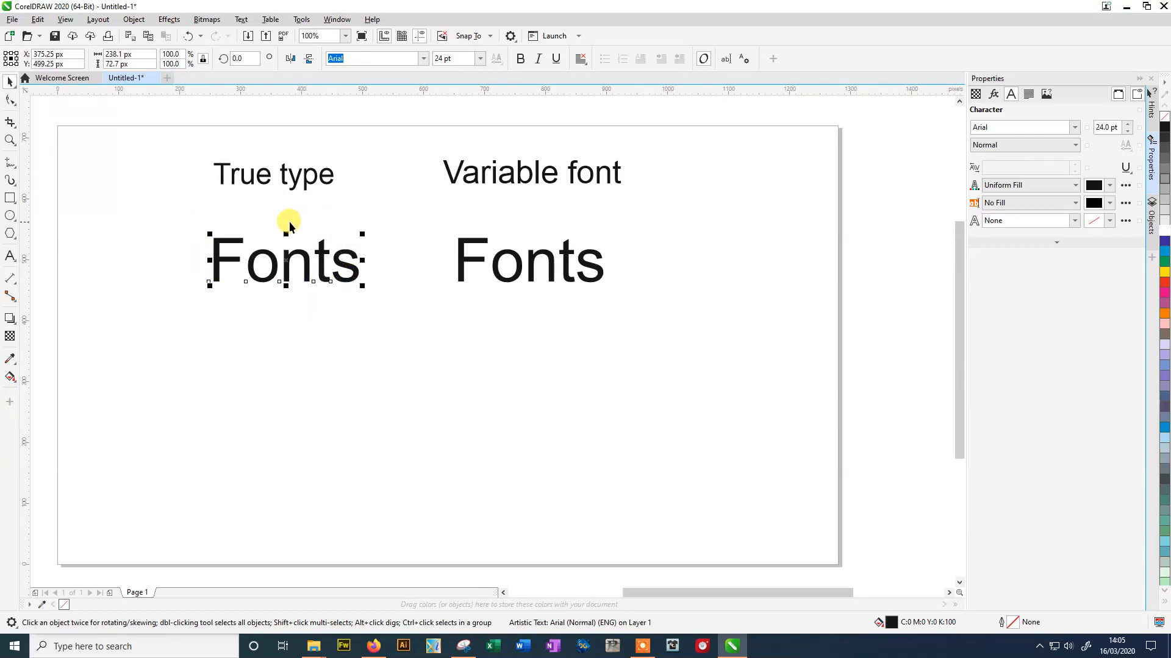
pyautogui.moveTo(182, 210); pyautogui.dragTo(380, 315)
# Filter the font list to Variable Fonts only for the word Fonts below the Variable font heading.
pyautogui.click(494, 267)
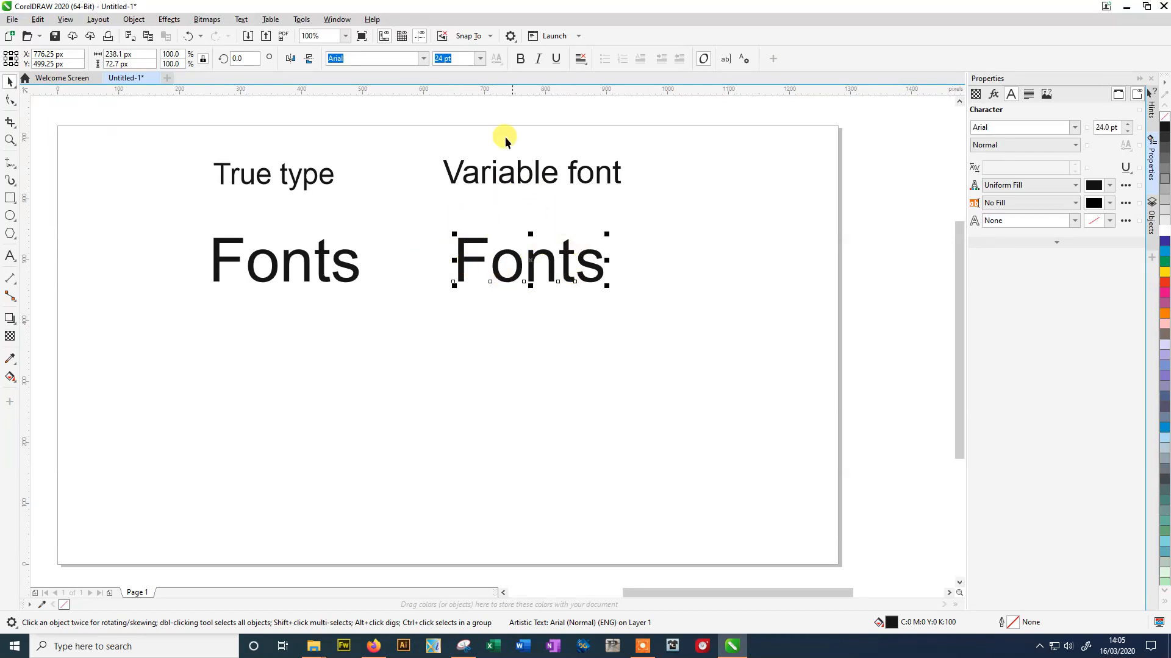
pyautogui.click(425, 58)
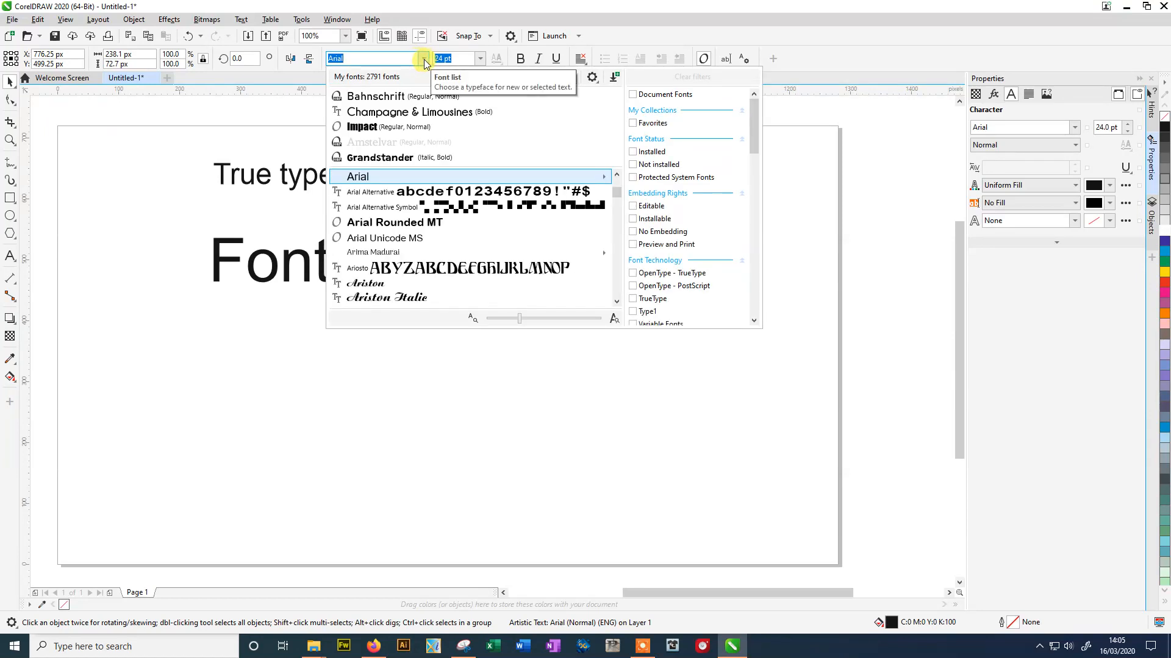
pyautogui.click(1151, 165)
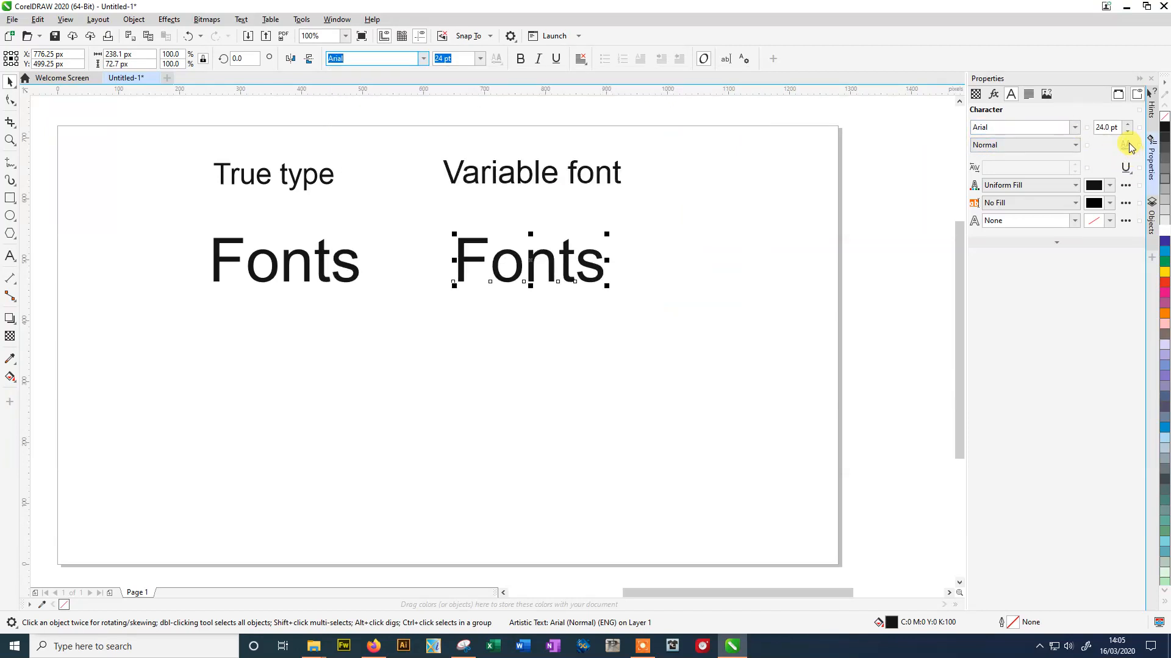
pyautogui.click(1076, 128)
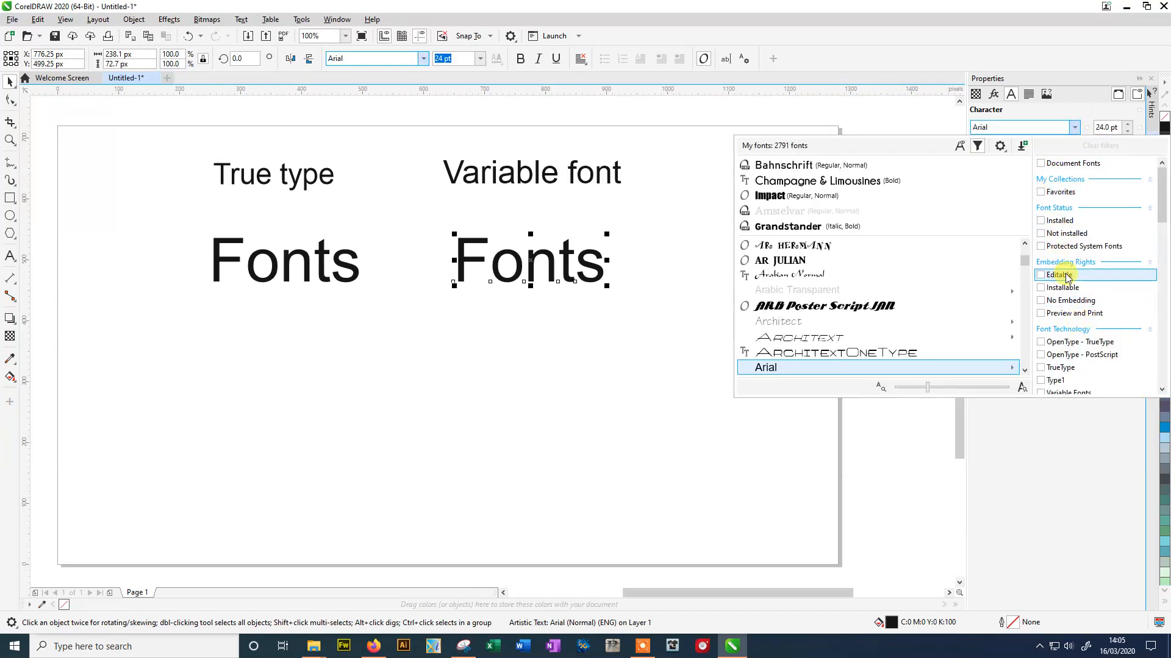
pyautogui.scroll(-2, 1067, 305)
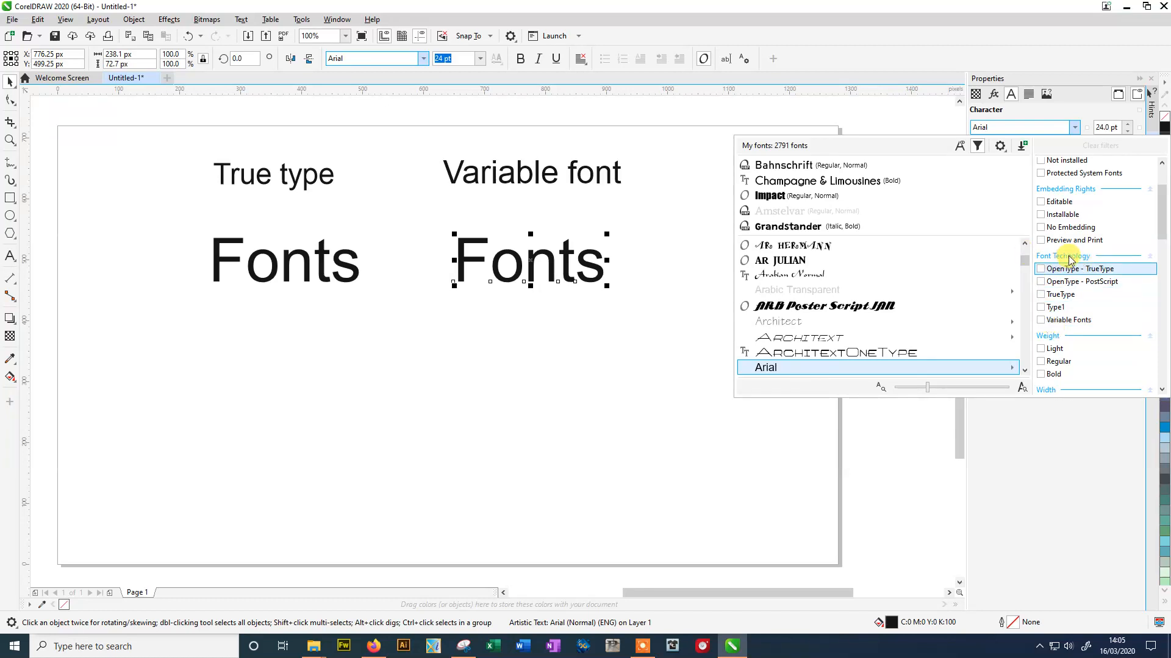
pyautogui.click(1040, 320)
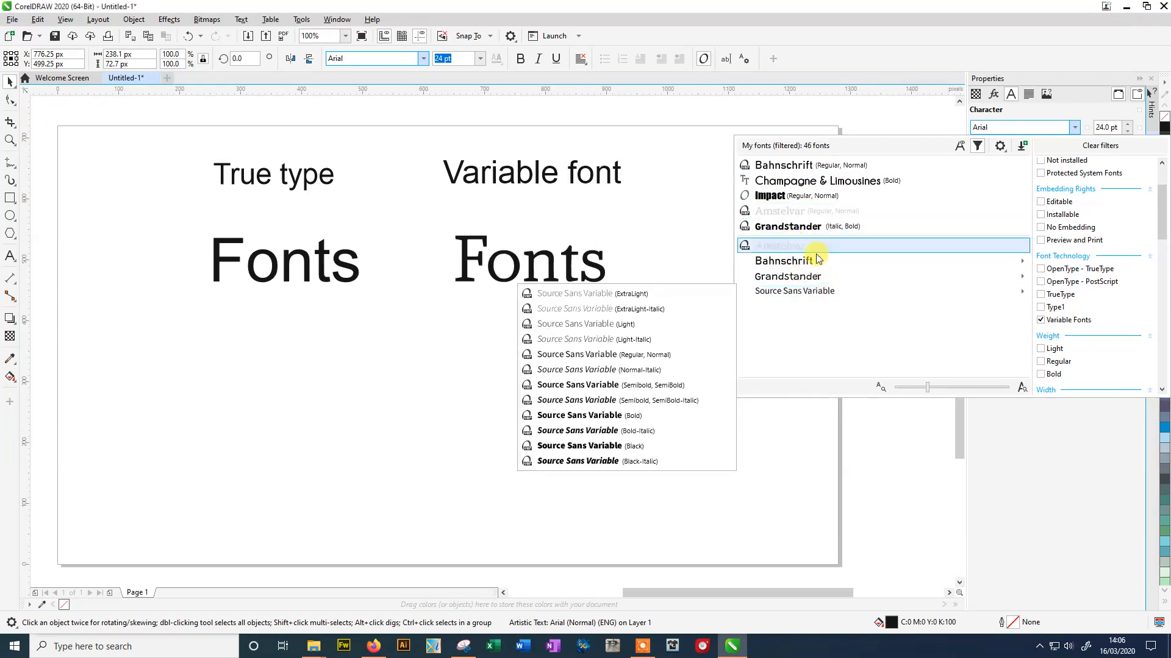
# Set the word below the Variable font heading in Source Sans Variable and increase its Weight axis to a bolder look.
pyautogui.moveTo(811, 260)
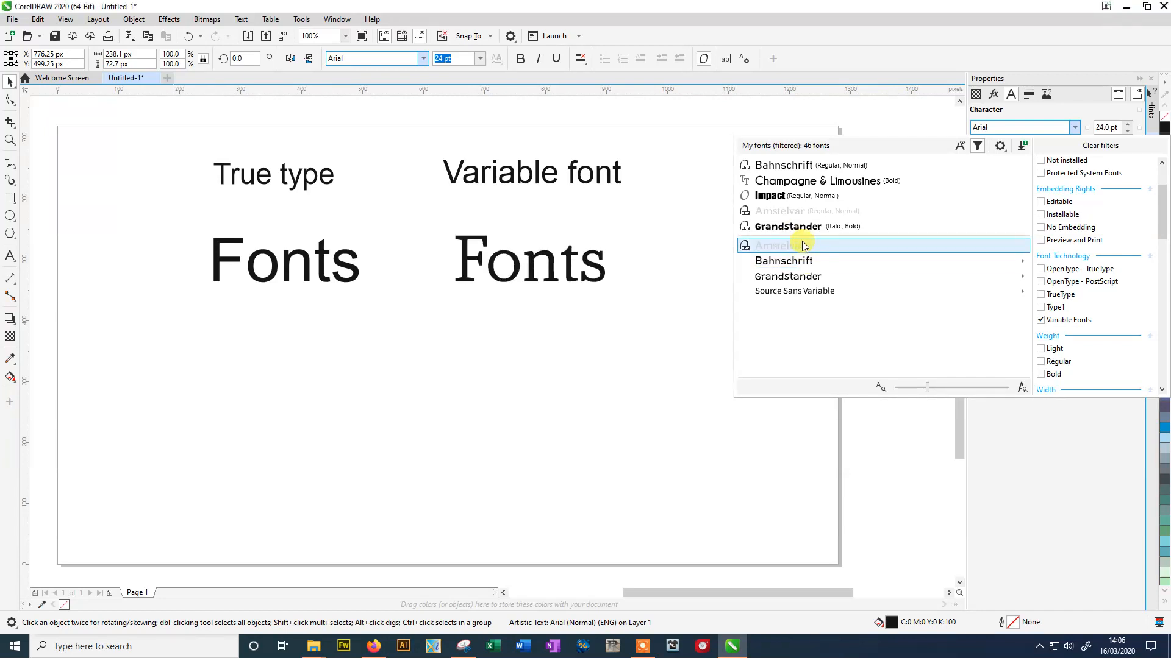
pyautogui.press('Escape')
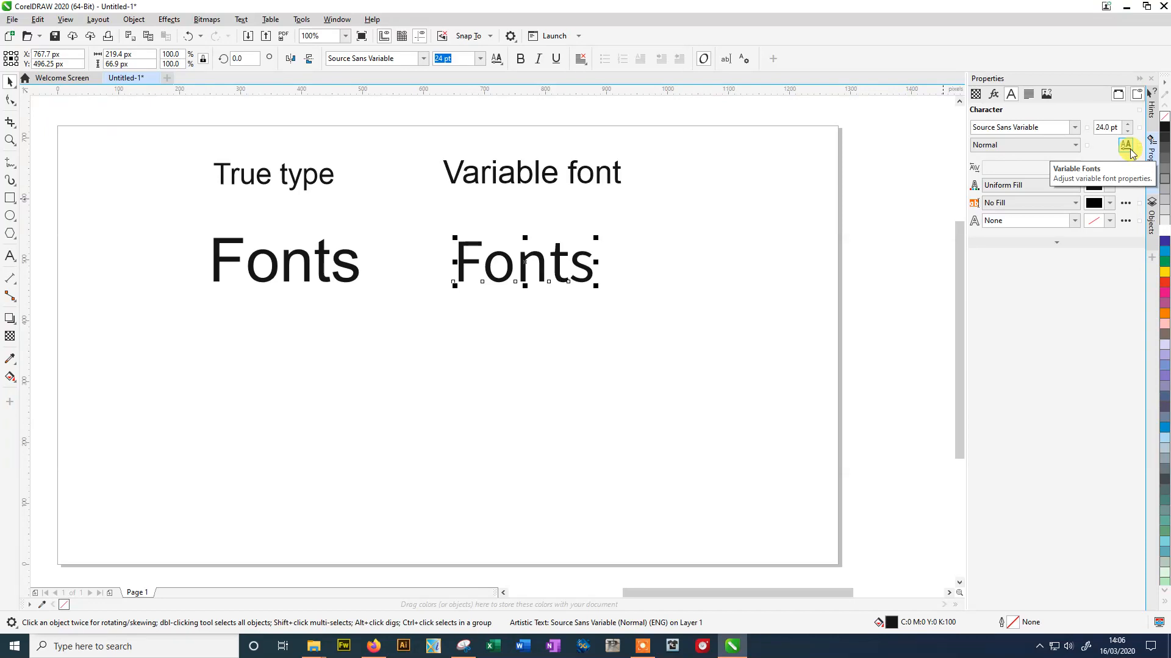
pyautogui.click(498, 69)
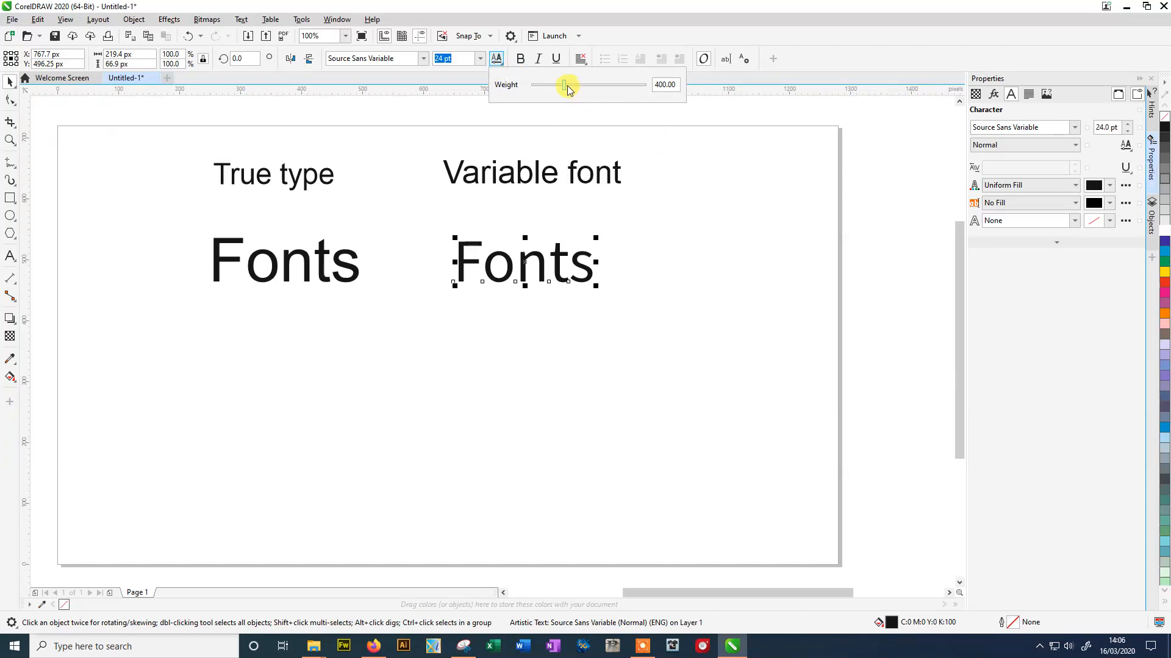
pyautogui.moveTo(567, 89); pyautogui.dragTo(603, 85)
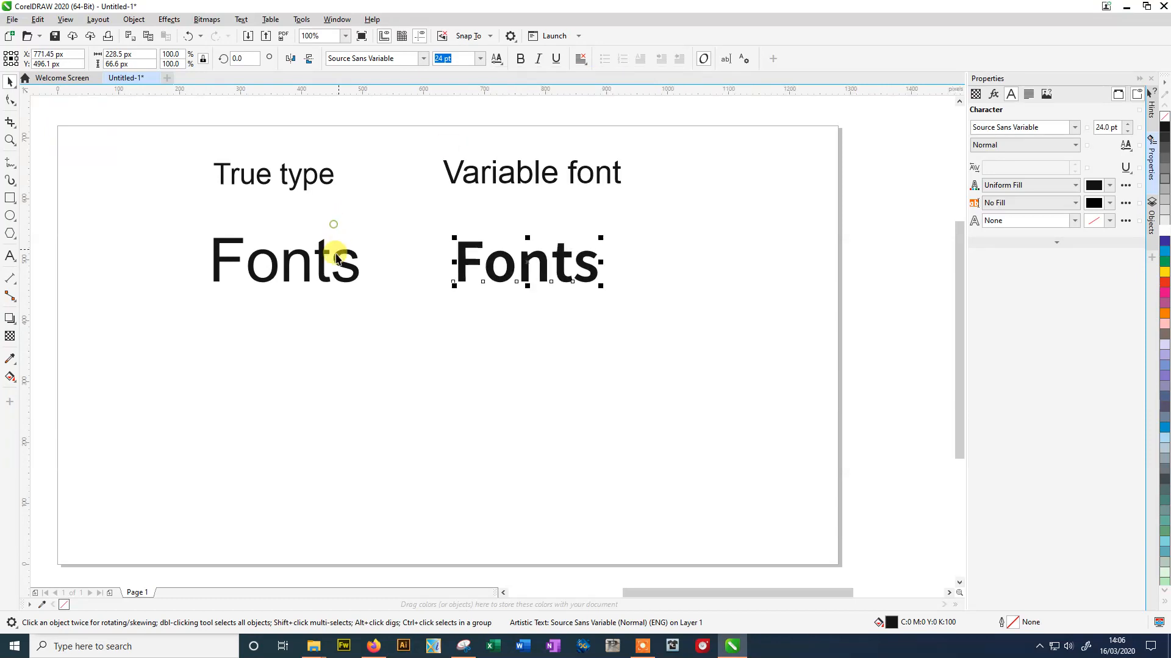
# Turn bold on and off again for the Arial word Fonts below the True type heading.
pyautogui.click(338, 262)
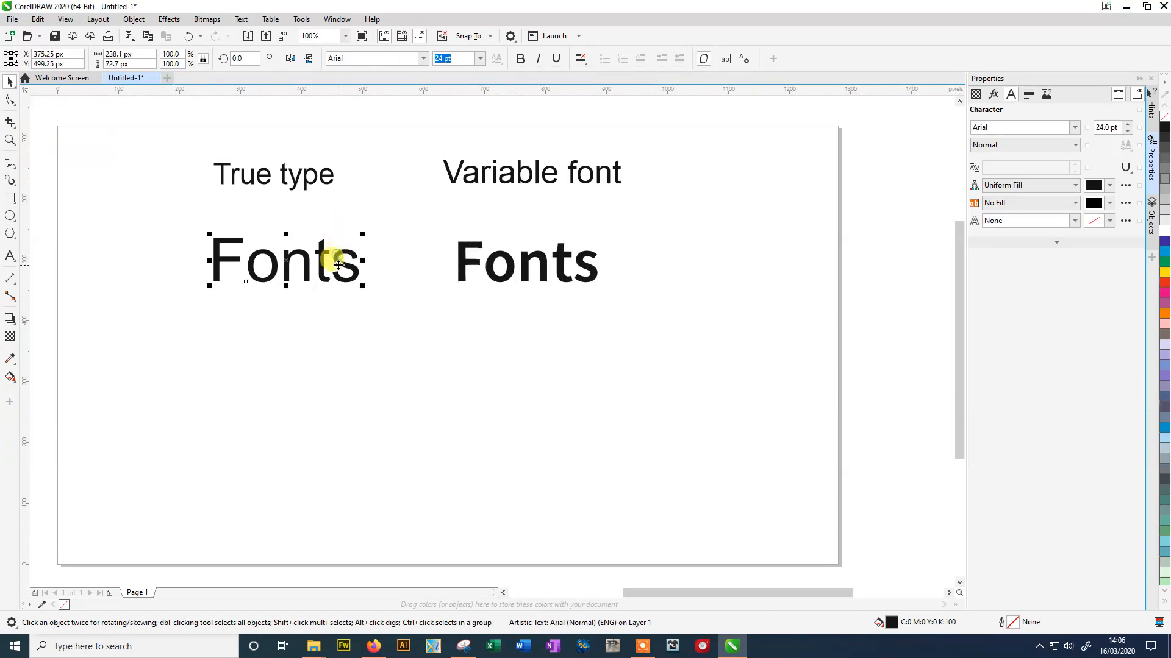
pyautogui.click(521, 61)
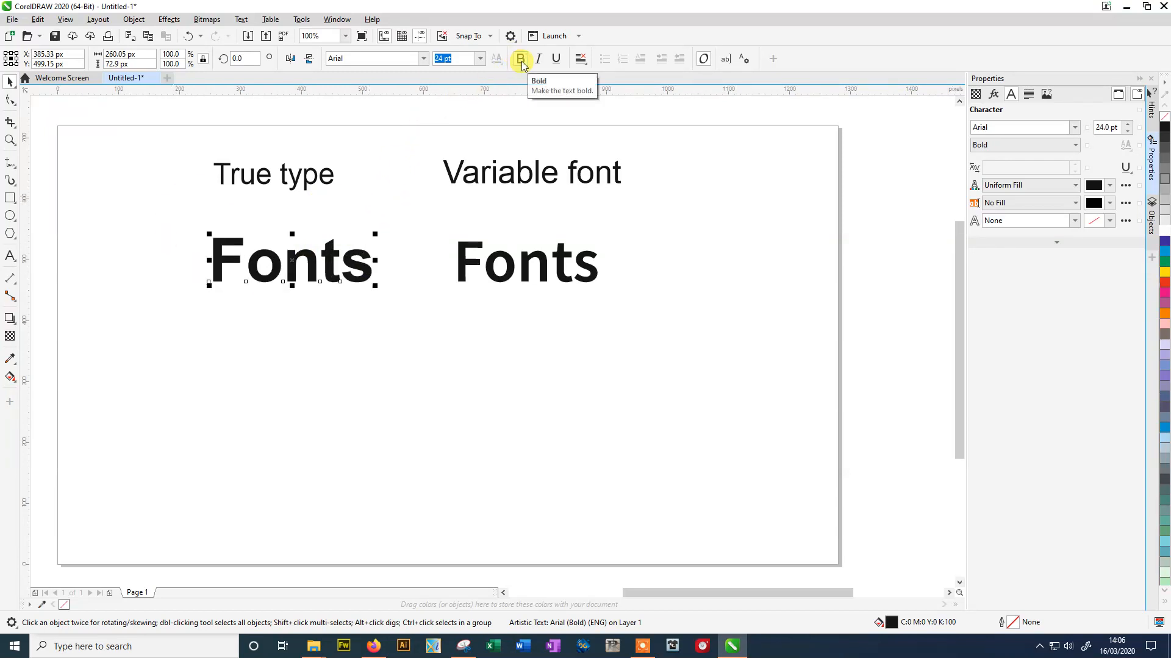
pyautogui.click(521, 62)
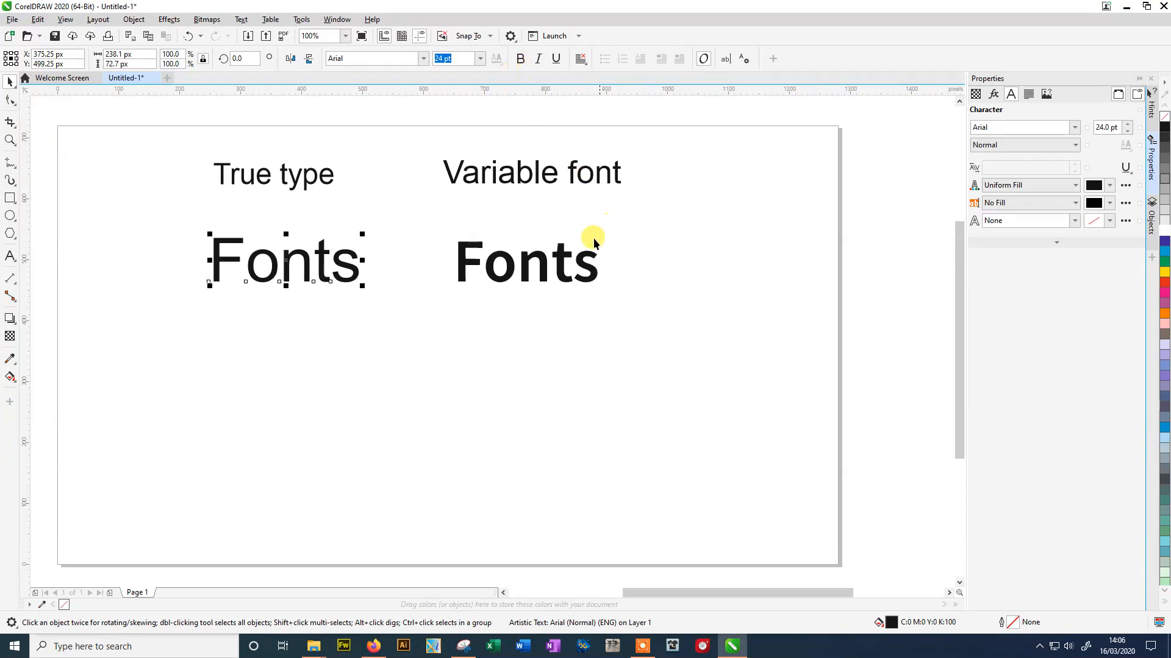
# Select the Source Sans Variable word Fonts and show the document in Wireframe view to examine its outlines.
pyautogui.click(570, 252)
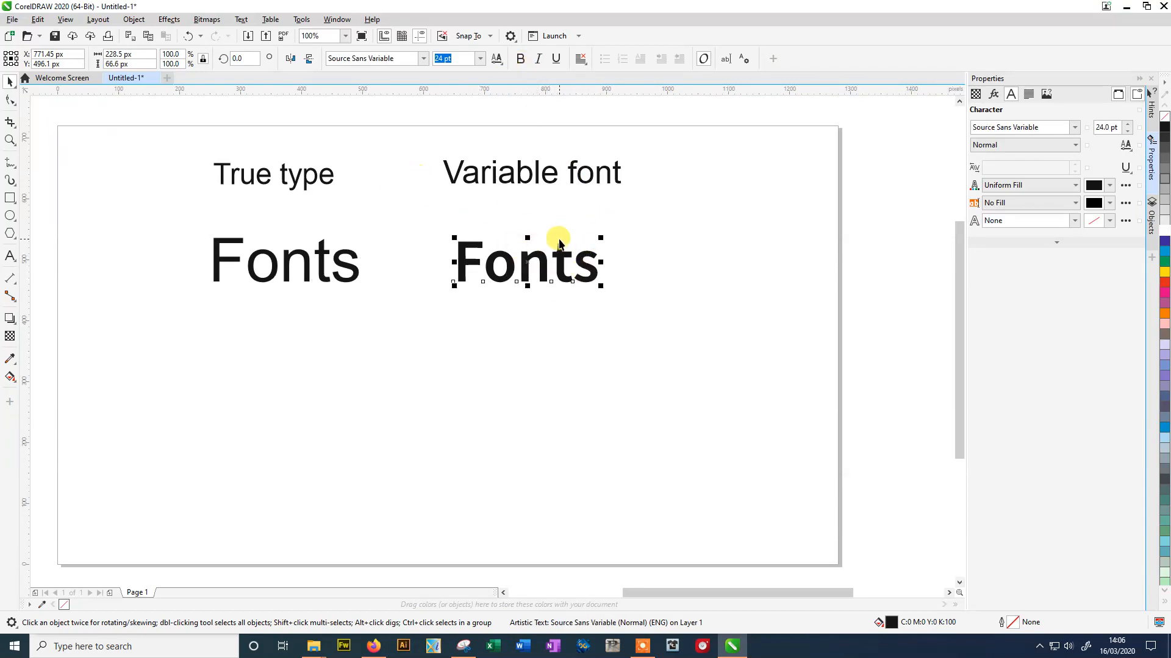
pyautogui.moveTo(643, 320); pyautogui.dragTo(445, 211)
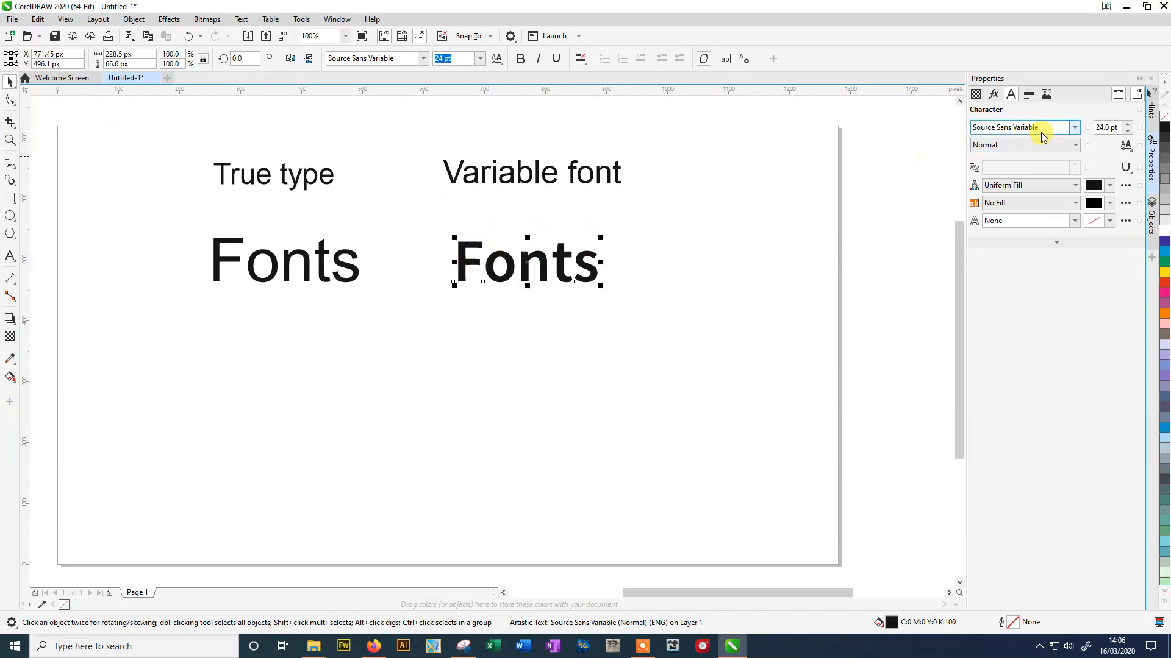
pyautogui.click(159, 20)
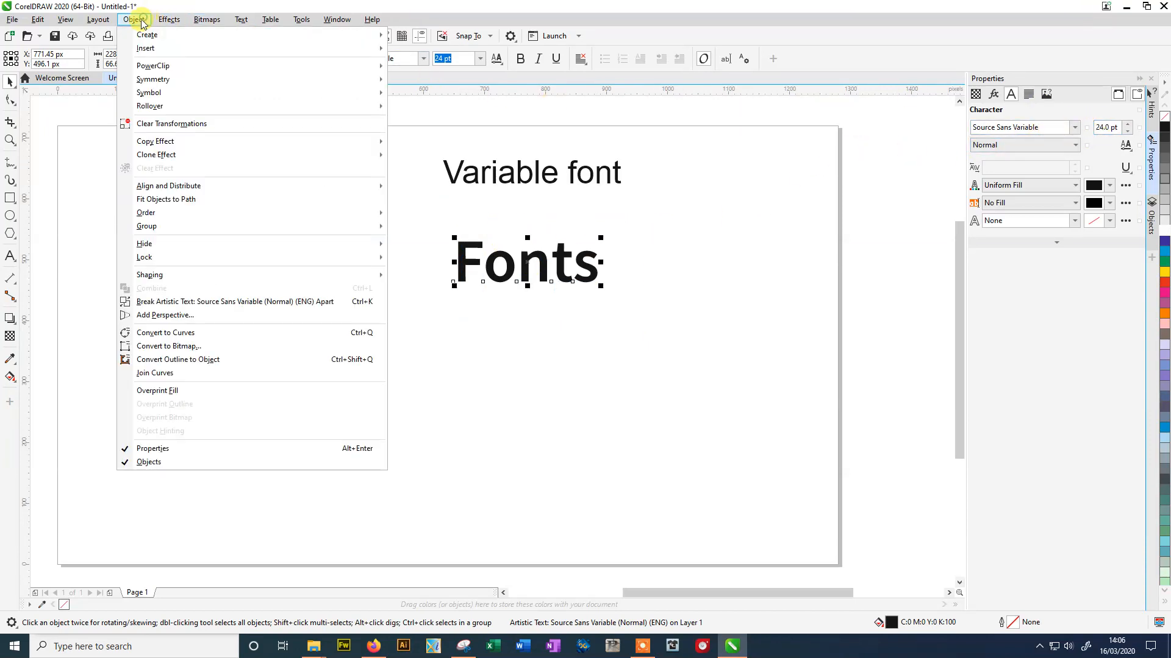
pyautogui.click(86, 35)
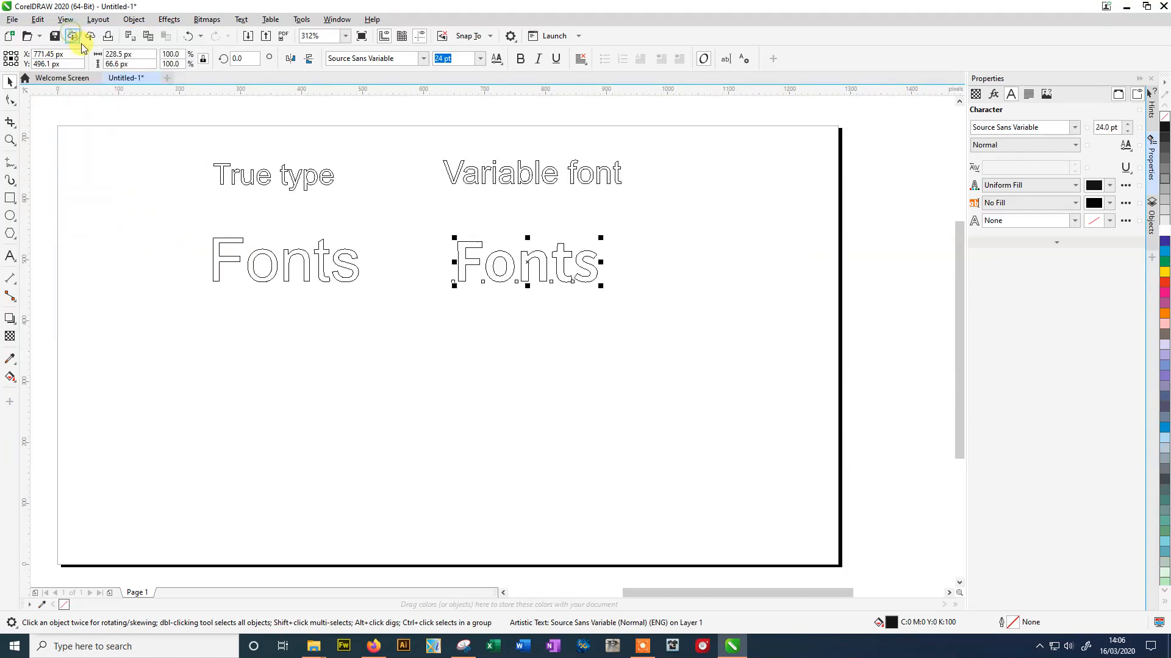
pyautogui.click(635, 212)
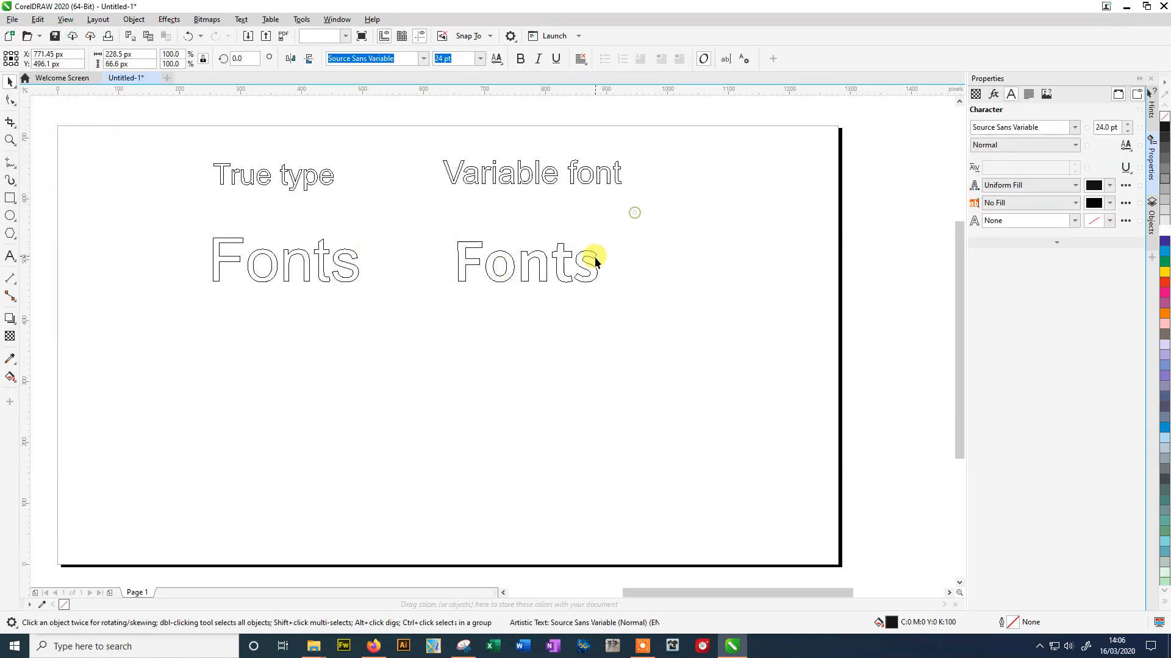
# Change the font of the word below the Variable font heading to Amstelvar and clear the selection.
pyautogui.click(594, 257)
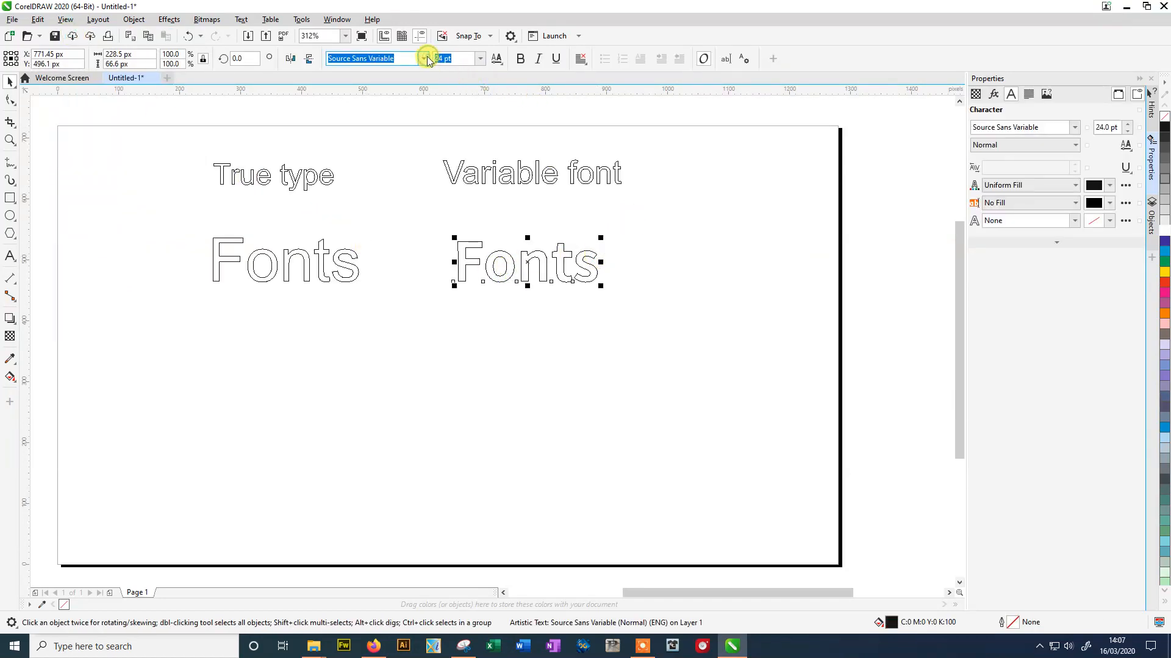
pyautogui.click(427, 57)
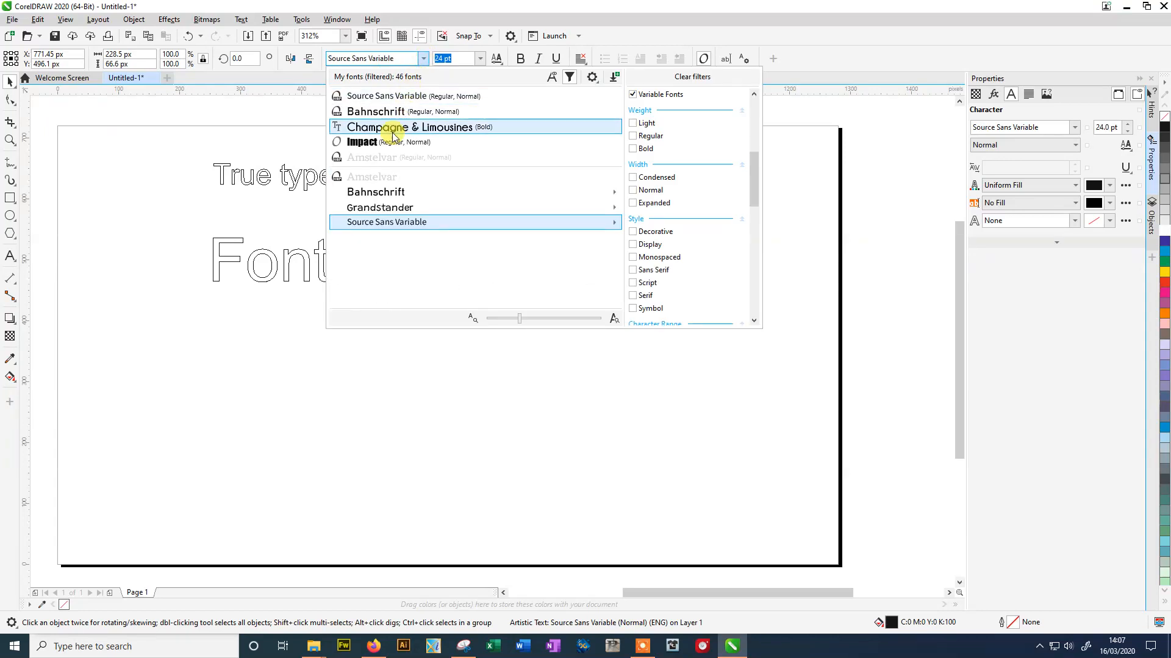
pyautogui.click(384, 158)
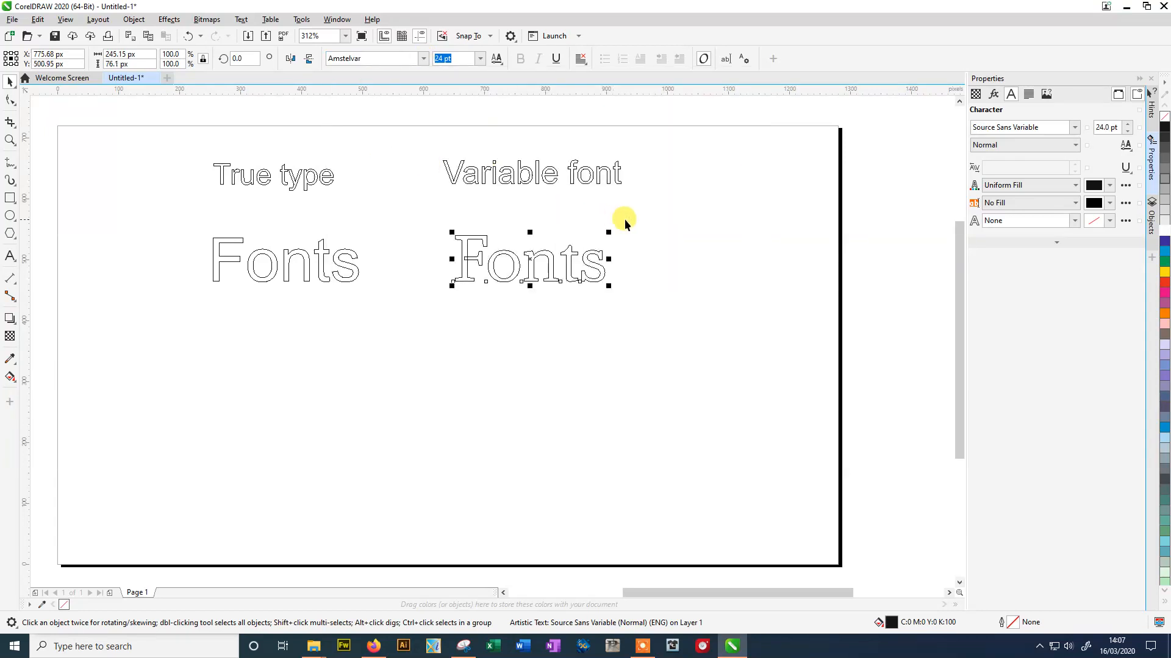
pyautogui.click(580, 255)
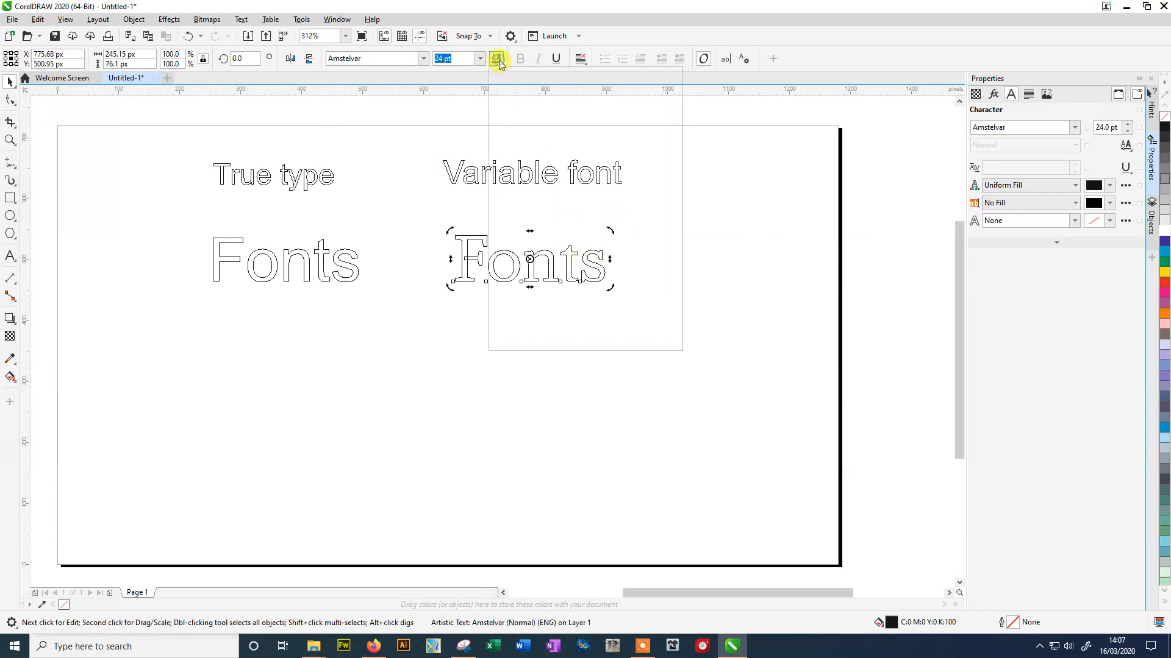
pyautogui.click(593, 300)
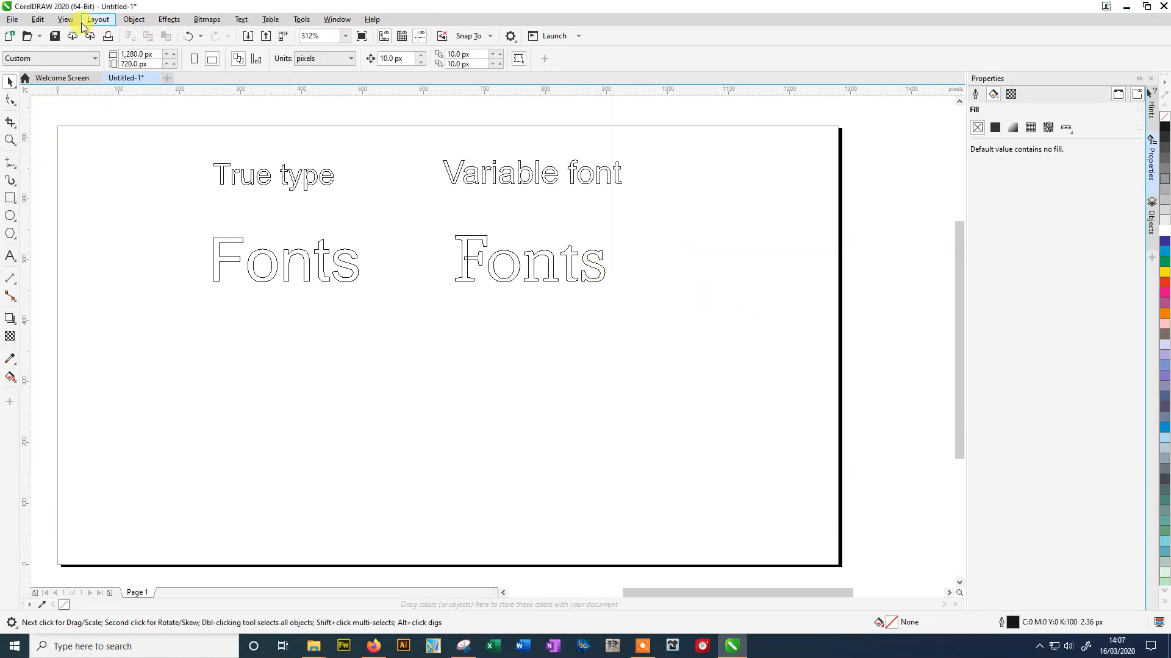
# Return the document to Enhanced view and zoom in on the Amstelvar word Fonts.
pyautogui.click(65, 18)
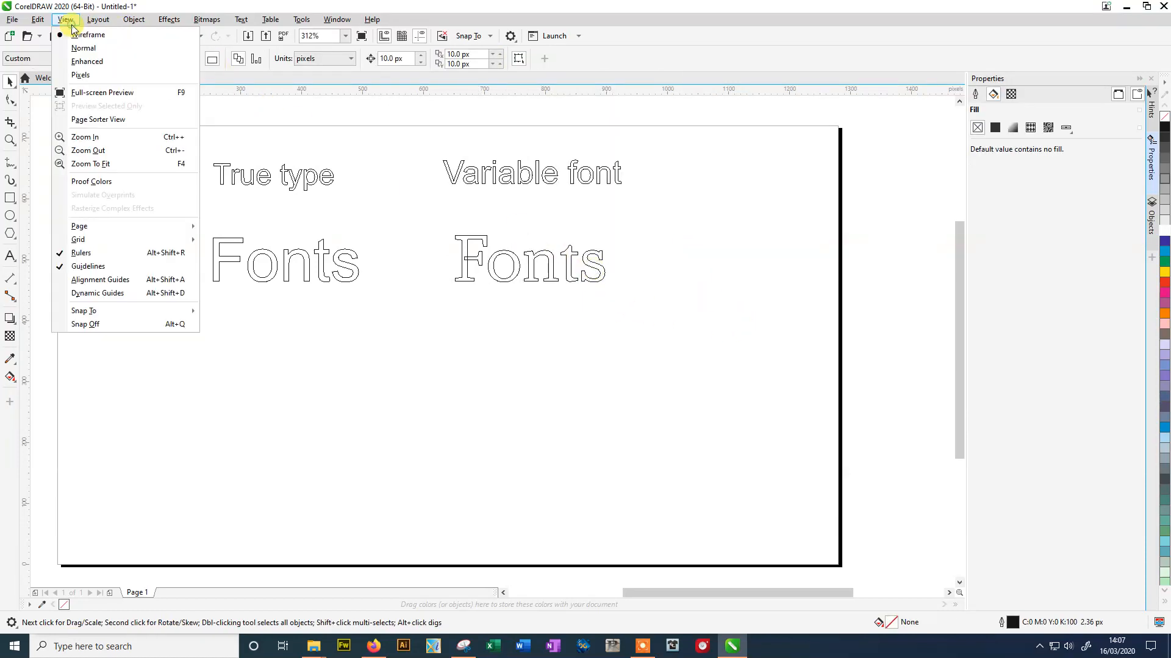
pyautogui.click(87, 61)
pyautogui.click(604, 281)
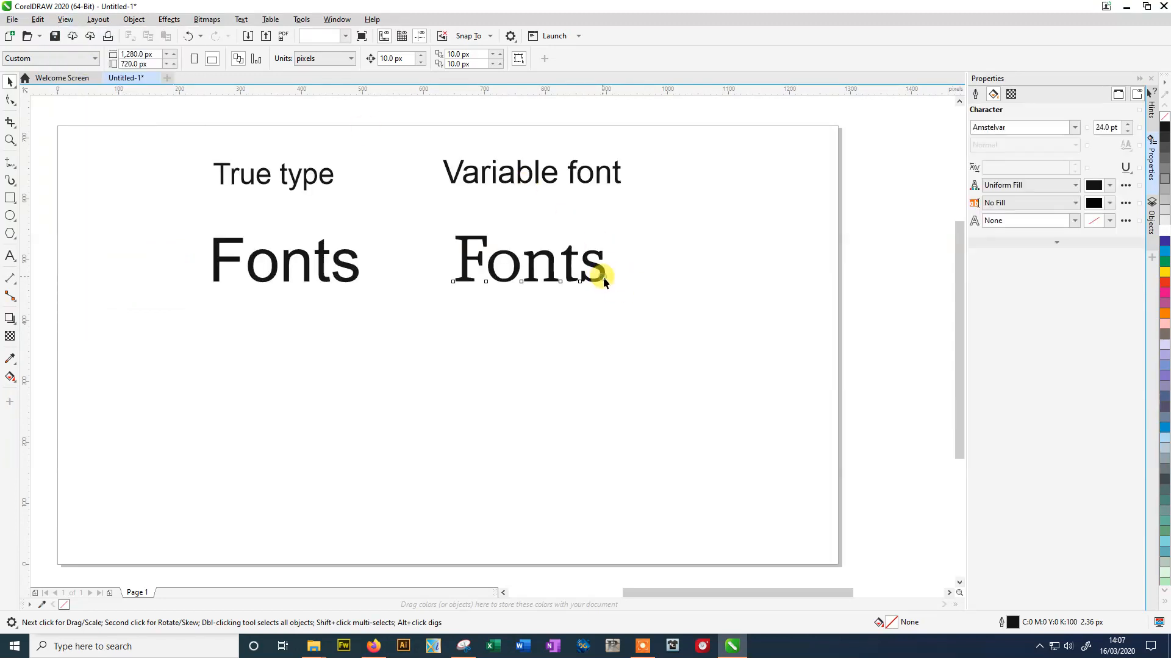
pyautogui.hotkey('shift', 'F2')
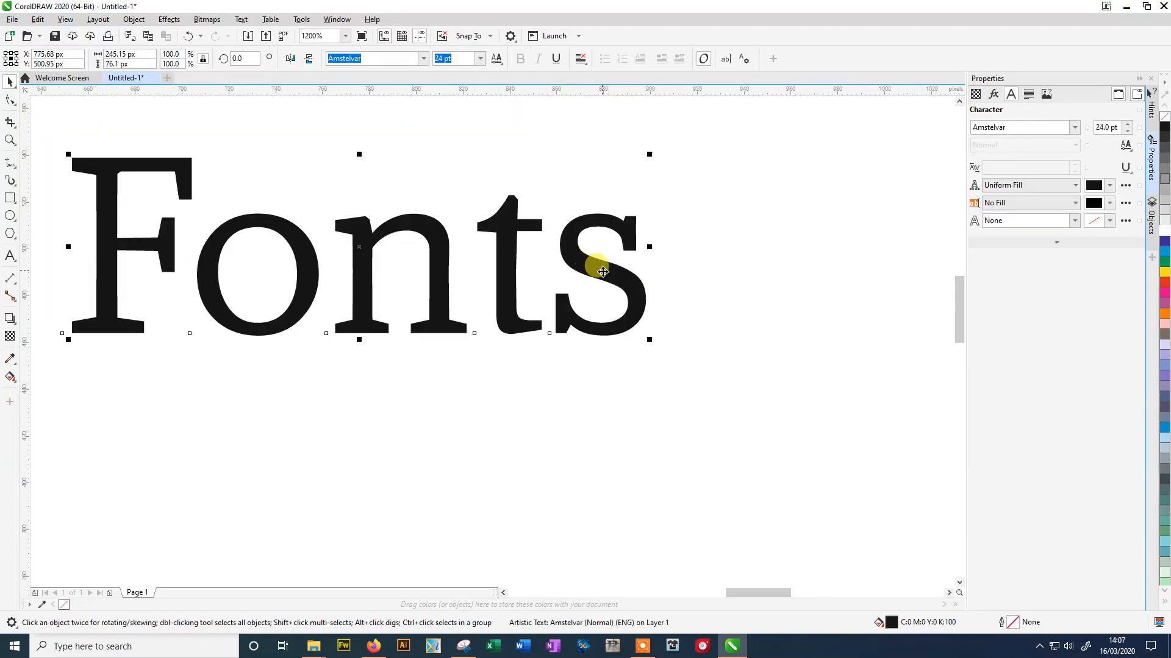
# Open the variable font axes of the Amstelvar word Fonts and set its GRAD axis to 0.34.
pyautogui.click(1075, 130)
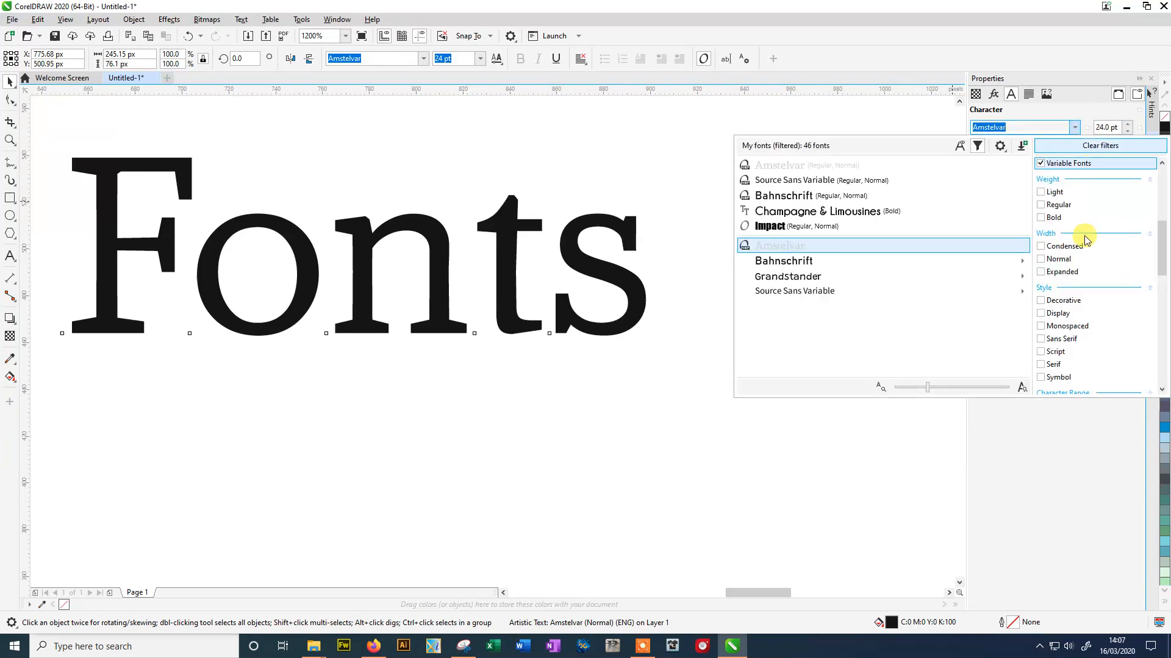
pyautogui.click(1074, 128)
pyautogui.click(1125, 146)
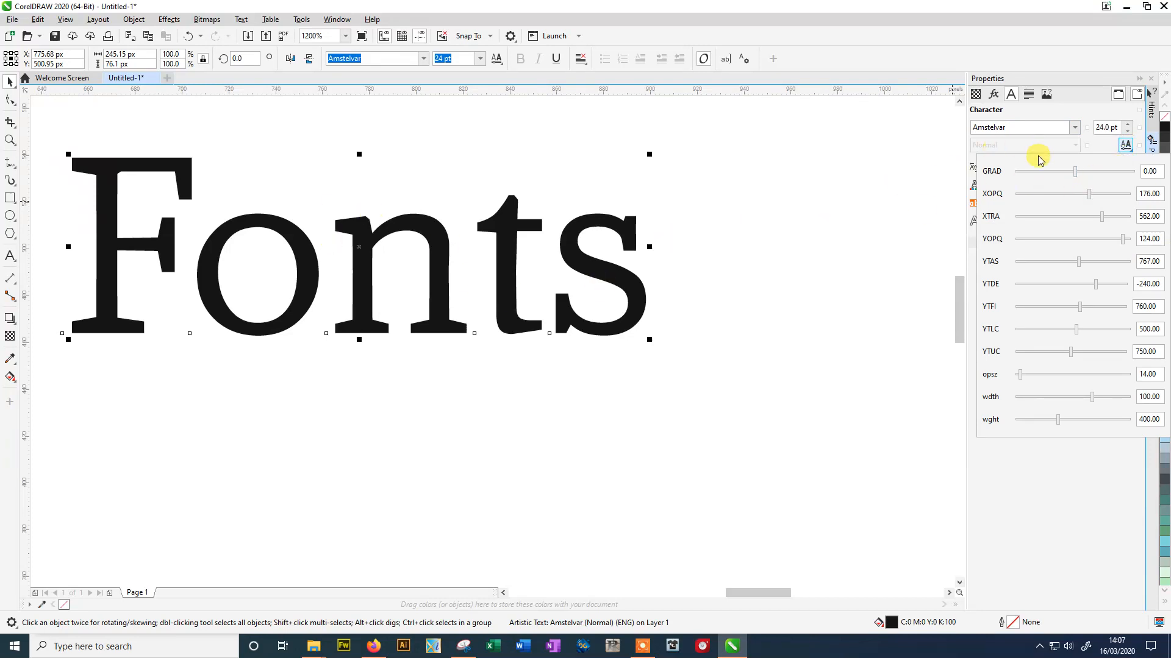
pyautogui.moveTo(1038, 173); pyautogui.dragTo(1070, 168)
pyautogui.click(1096, 172)
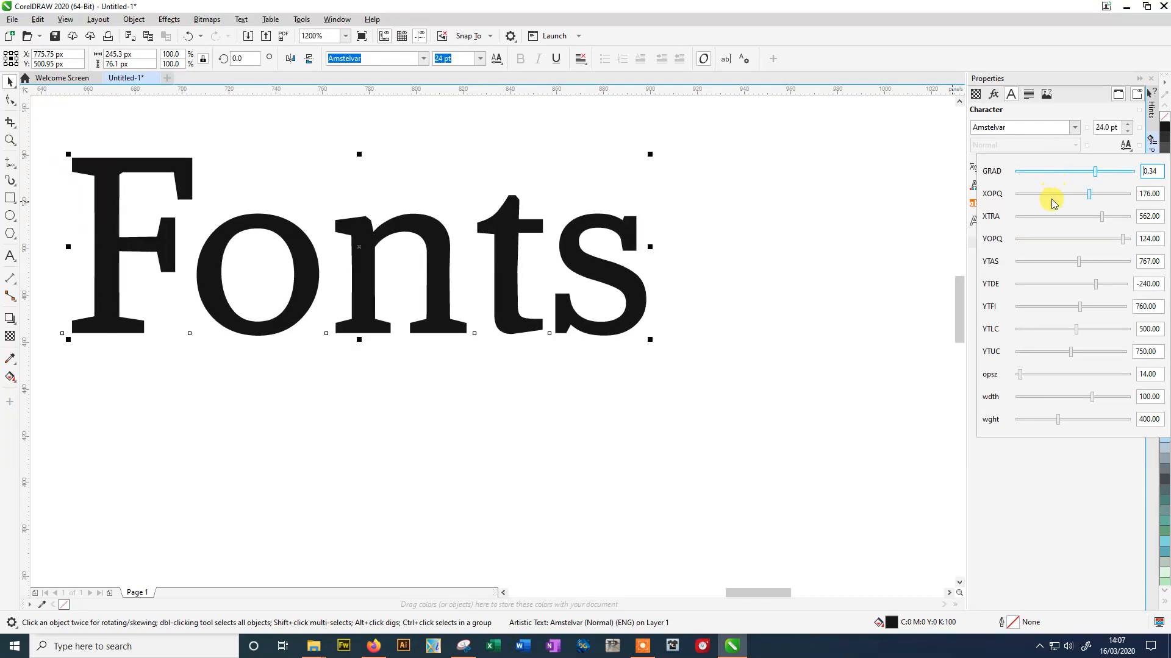
# Set the YTDE axis of the Amstelvar word to -322.93 and its YTFI axis to 550.68.
pyautogui.click(1059, 285)
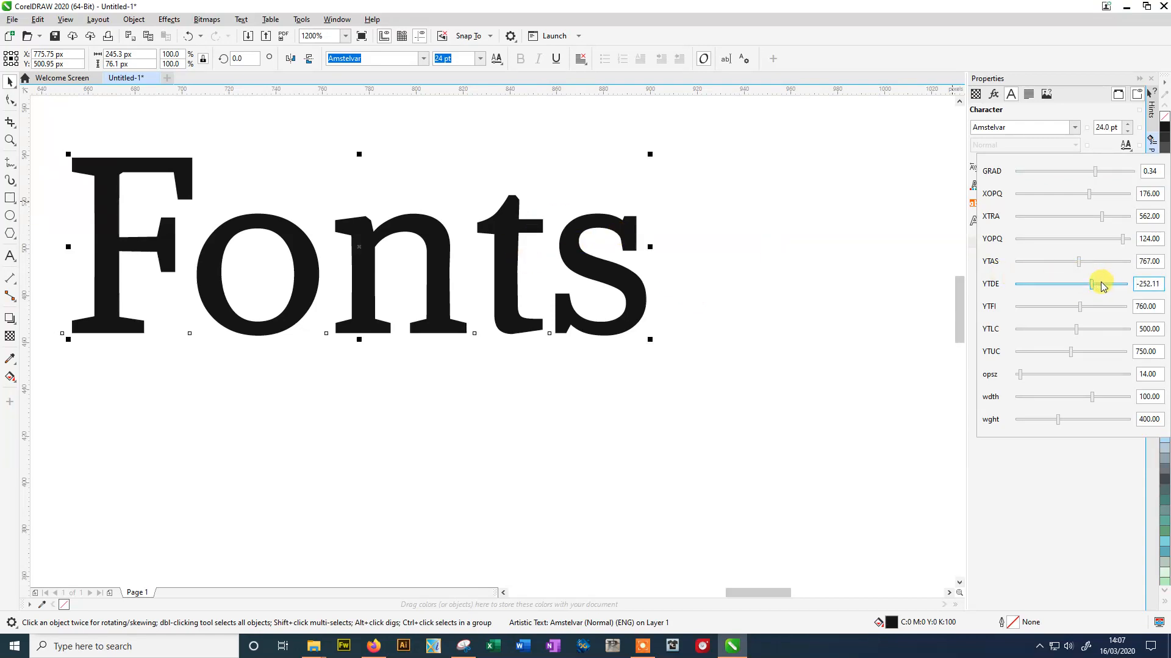
pyautogui.moveTo(1103, 286); pyautogui.dragTo(1070, 284)
pyautogui.click(1056, 306)
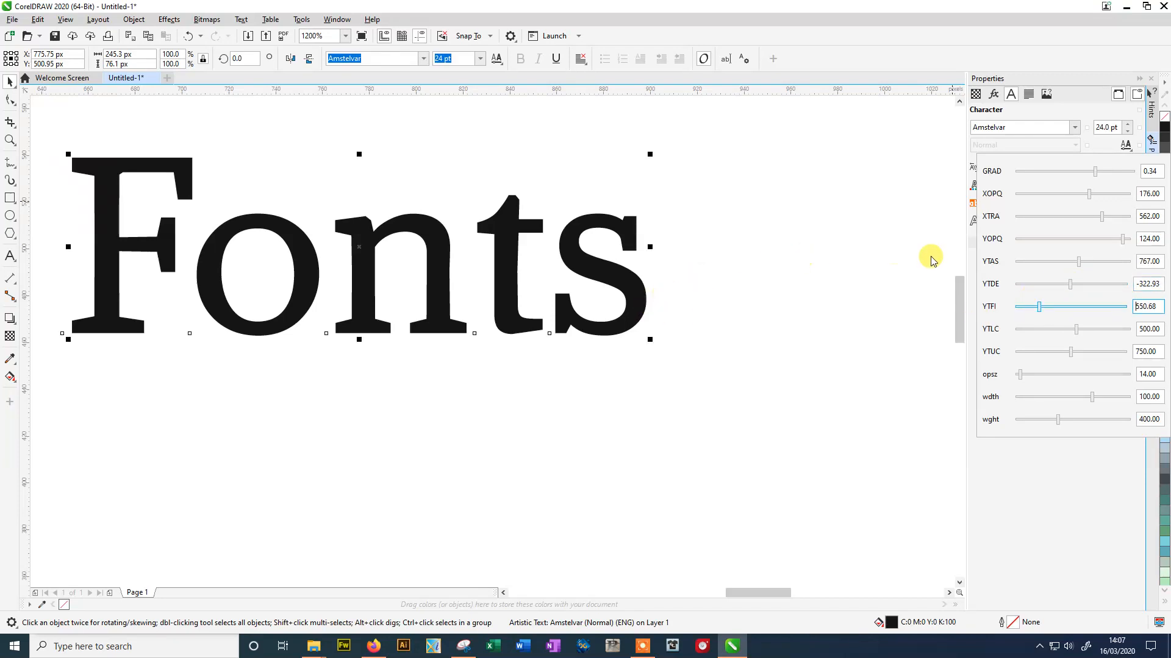
# Set the XTRA axis of the Amstelvar word to 541.35 and its YOPQ axis to 72.57.
pyautogui.click(1031, 216)
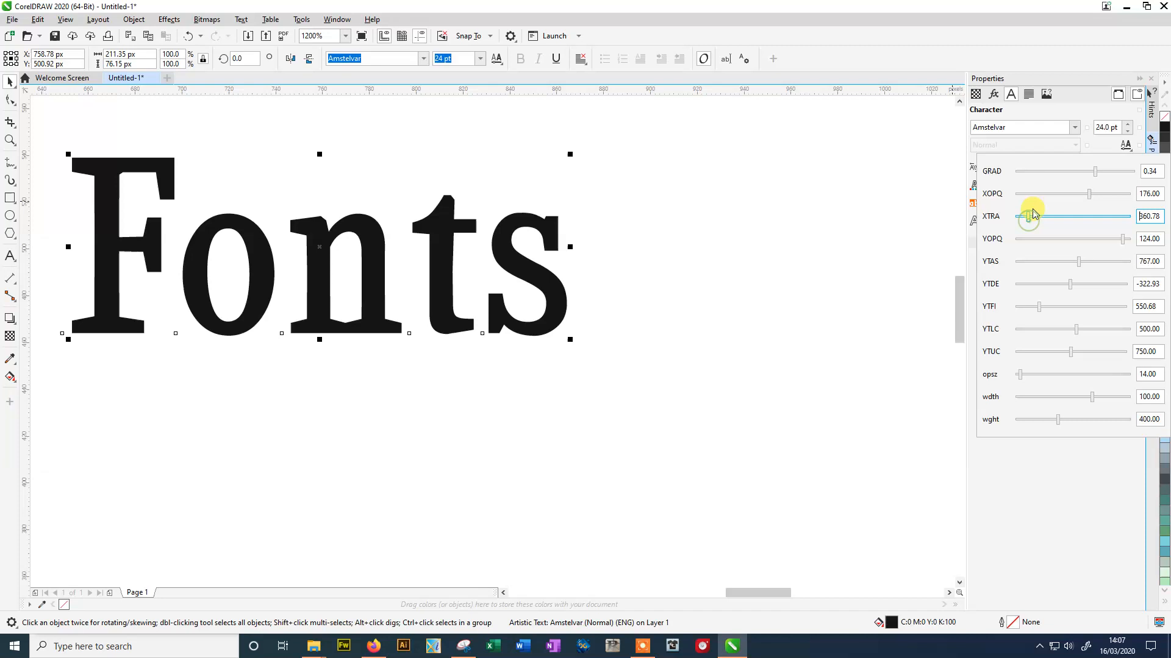
pyautogui.click(1063, 218)
pyautogui.moveTo(1085, 217); pyautogui.dragTo(1094, 216)
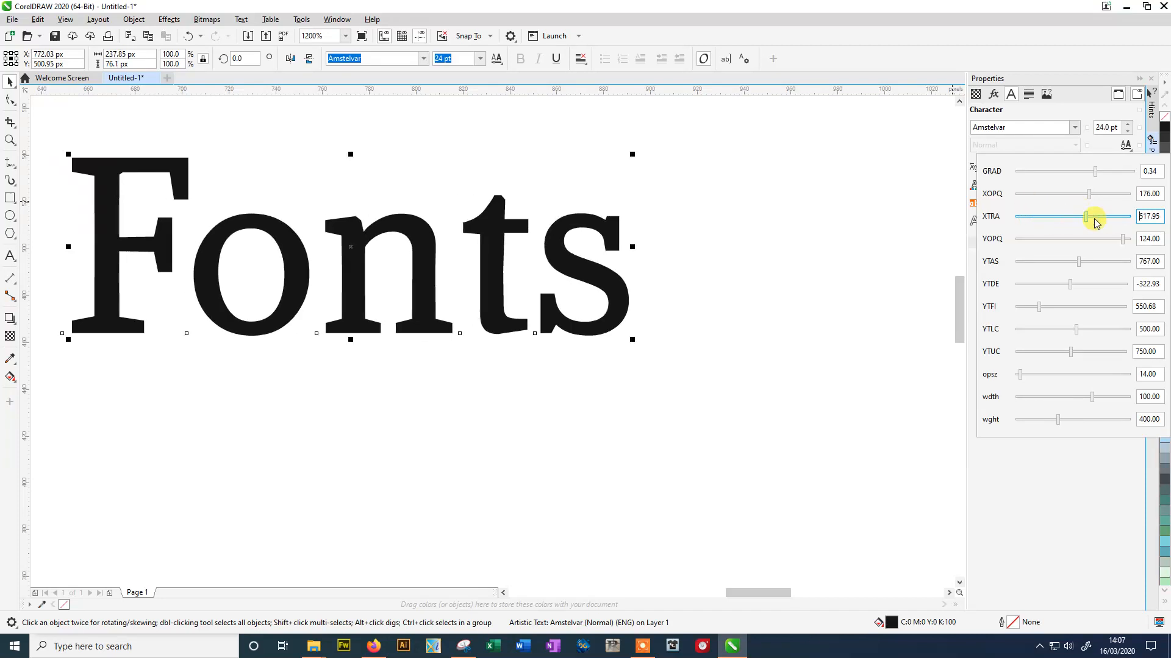
pyautogui.click(1072, 239)
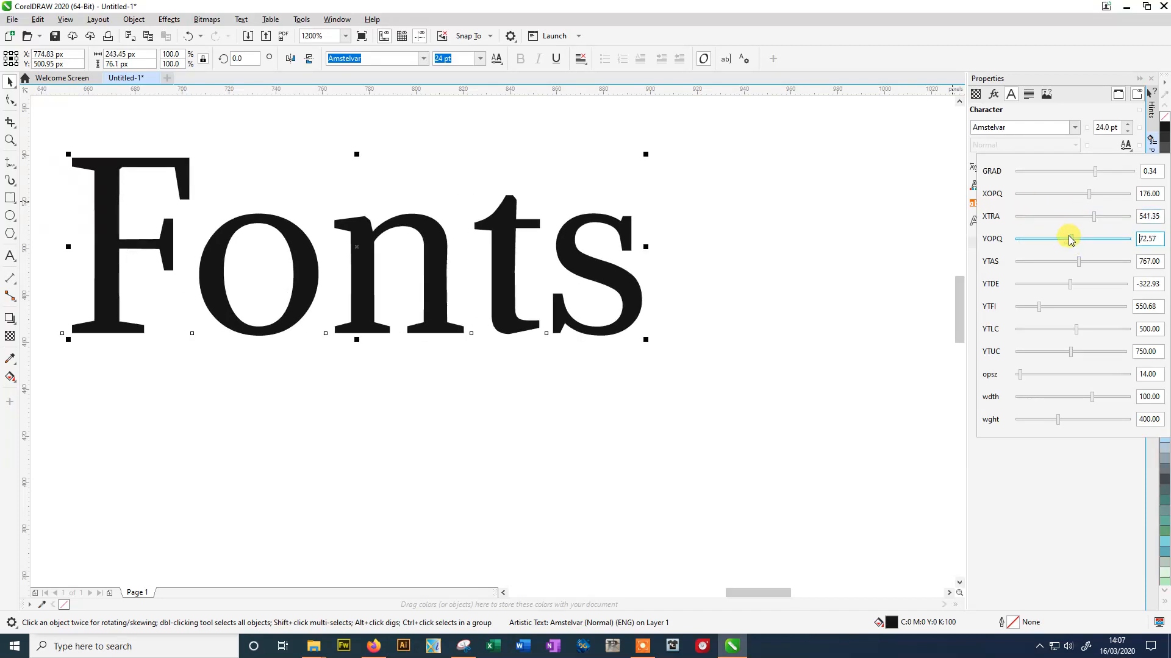
# Append the letters g and i to the Amstelvar word so that it reads Fontsgi.
pyautogui.click(630, 244)
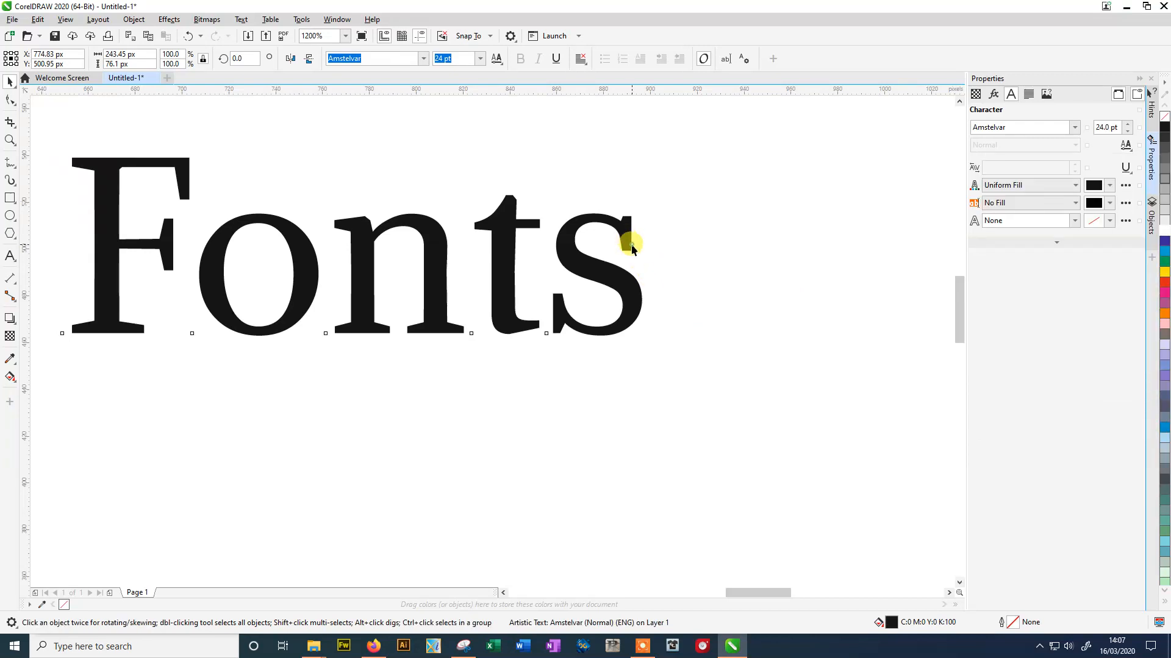
pyautogui.click(631, 244)
pyautogui.write('g')
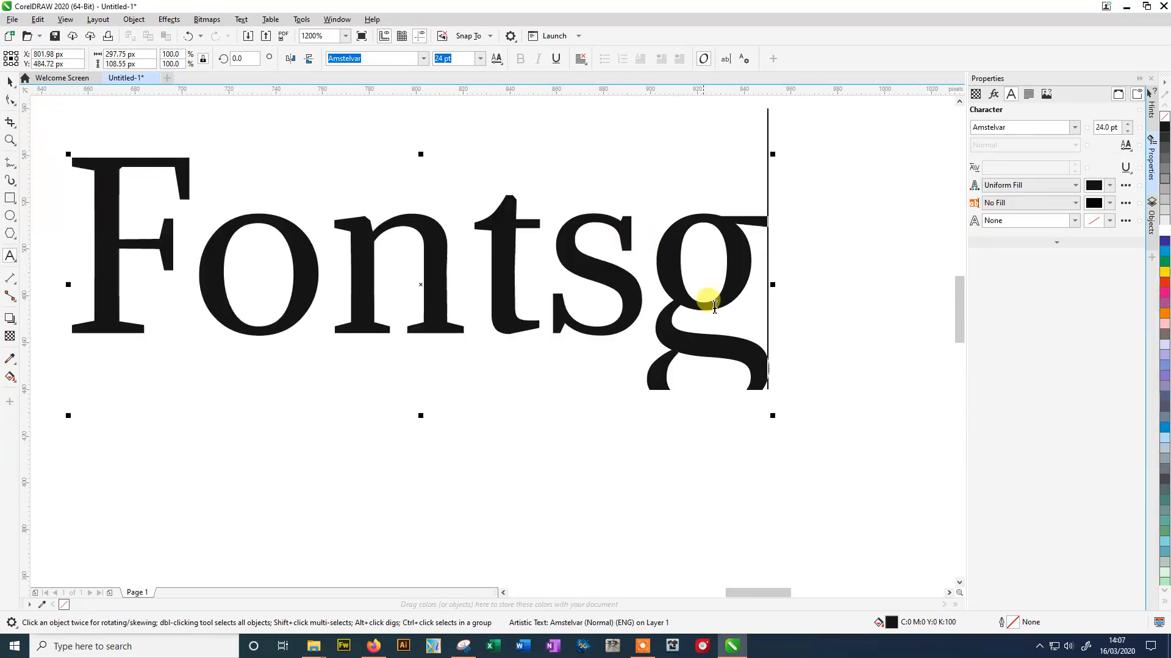
pyautogui.scroll(-1, 732, 323)
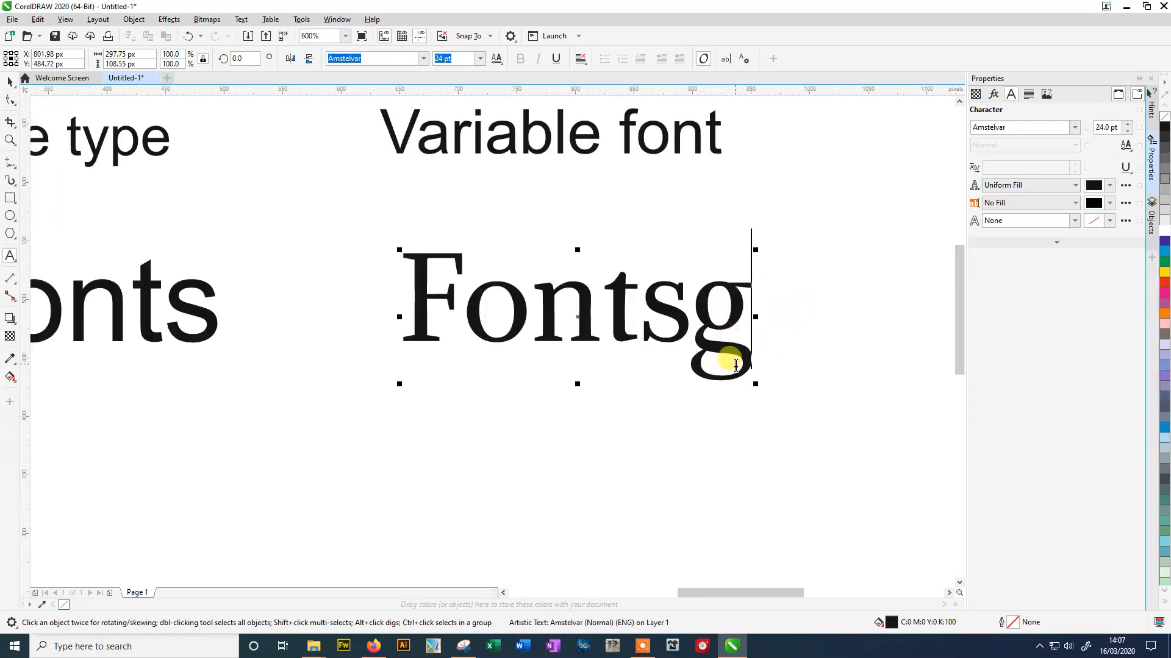
pyautogui.click(10, 81)
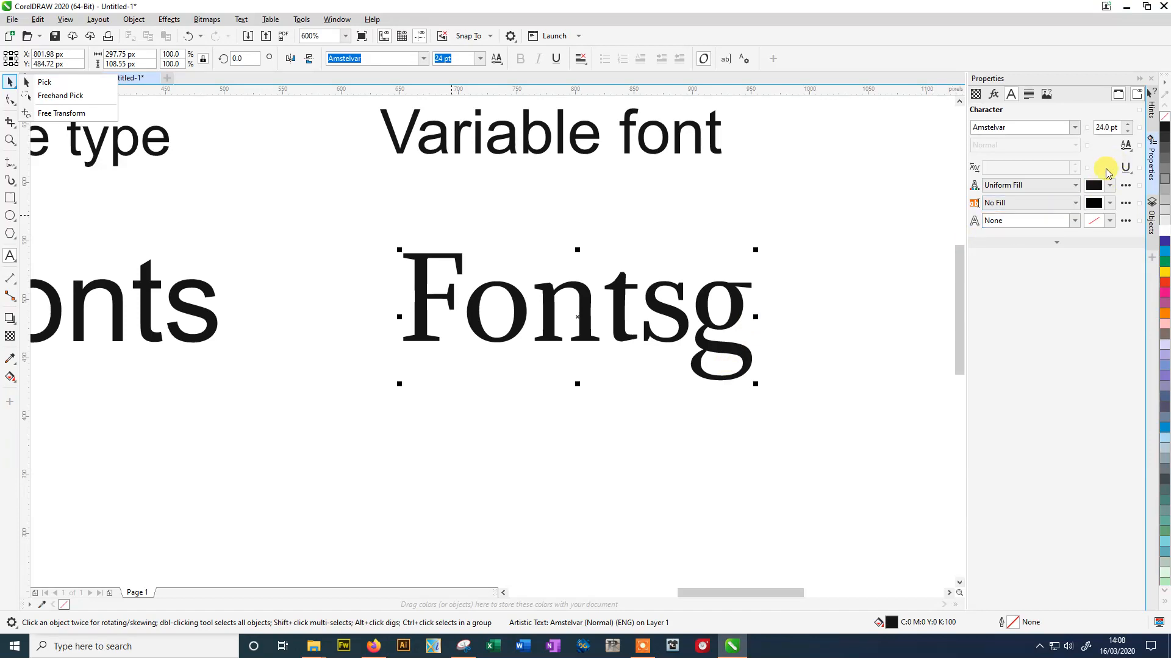
pyautogui.click(737, 289)
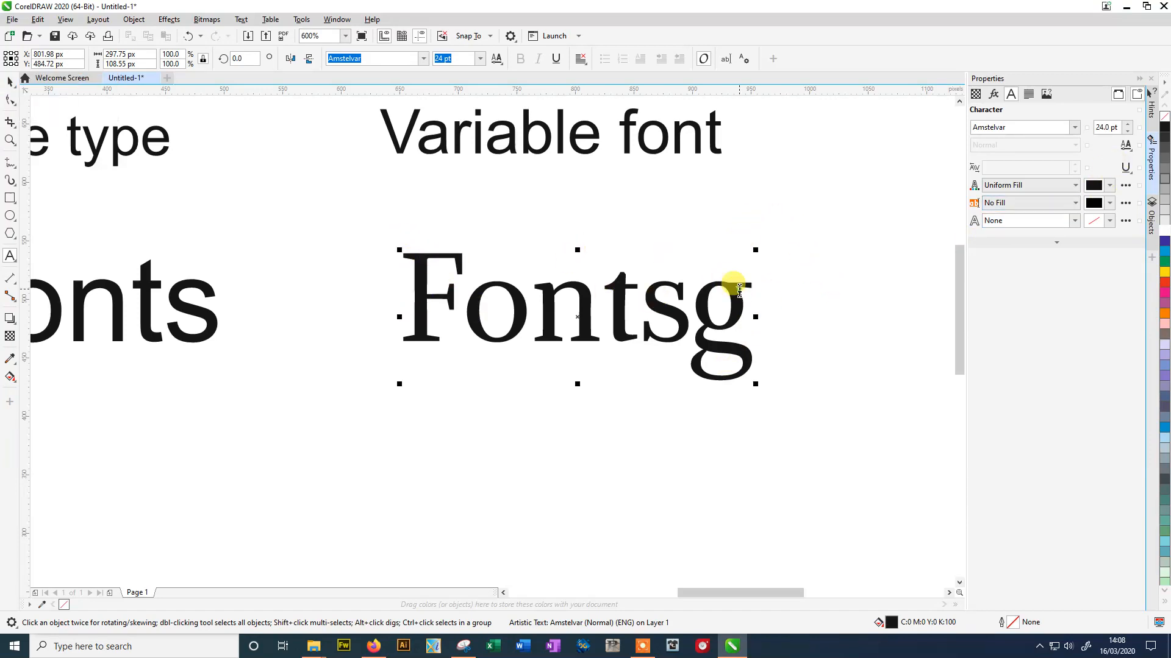
pyautogui.doubleClick(740, 289)
pyautogui.click(745, 286)
pyautogui.write('i')
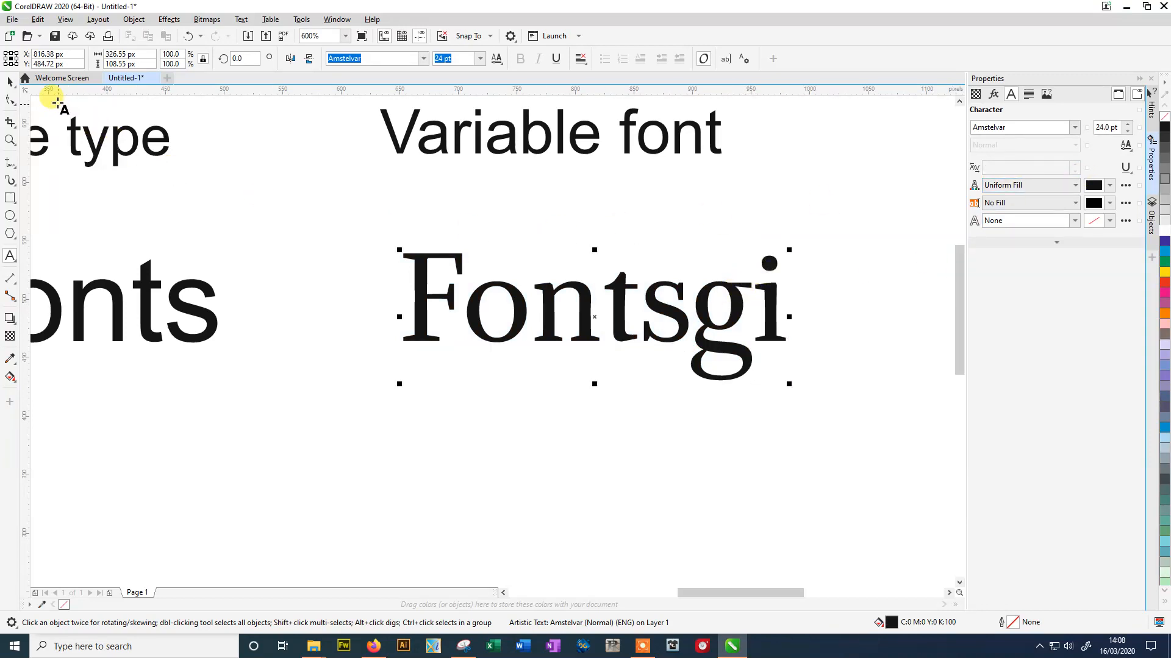
pyautogui.click(7, 82)
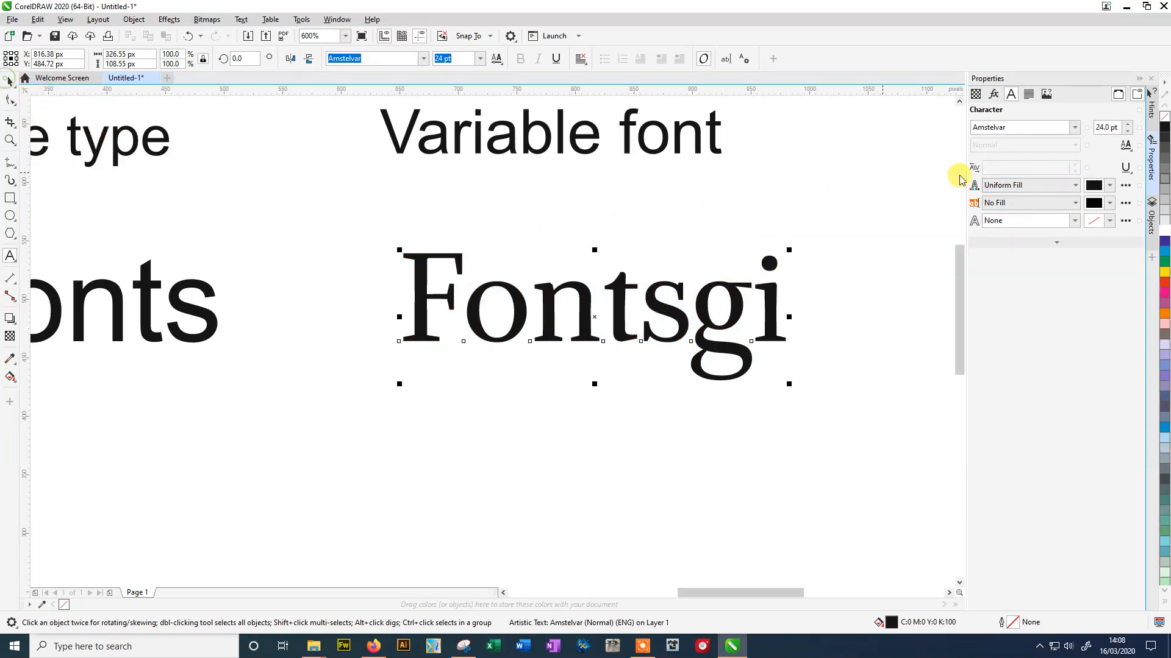
# Set the font axes of Fontsgi to YTFI 880.60, YTLC 492.22 and YTUC 890.71.
pyautogui.click(1125, 146)
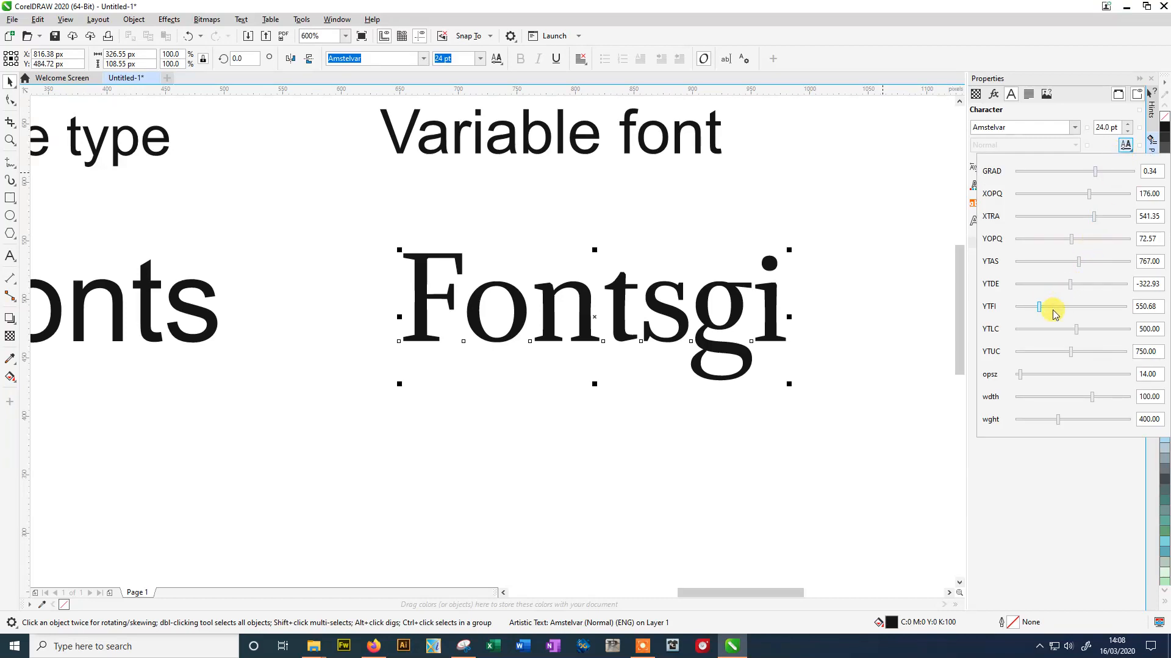
pyautogui.moveTo(1054, 305); pyautogui.dragTo(1117, 333)
pyautogui.click(1073, 329)
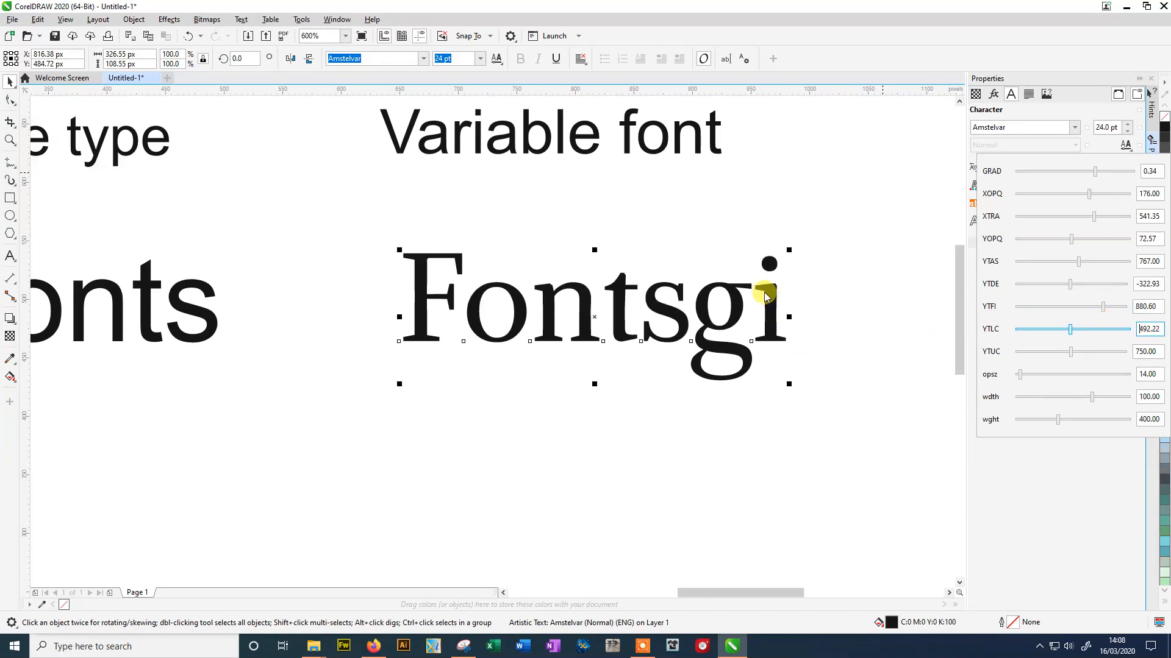
pyautogui.click(1092, 352)
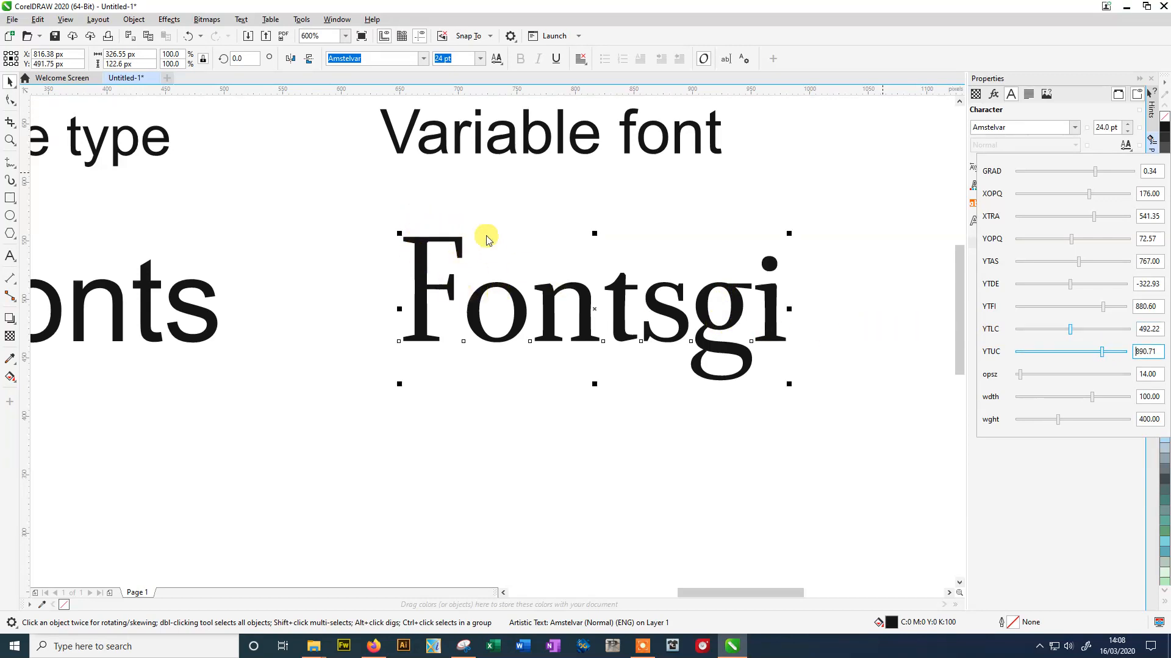
# Lower the YTAS axis of Fontsgi to 515.33 and its YOPQ axis to 37.90.
pyautogui.click(1046, 262)
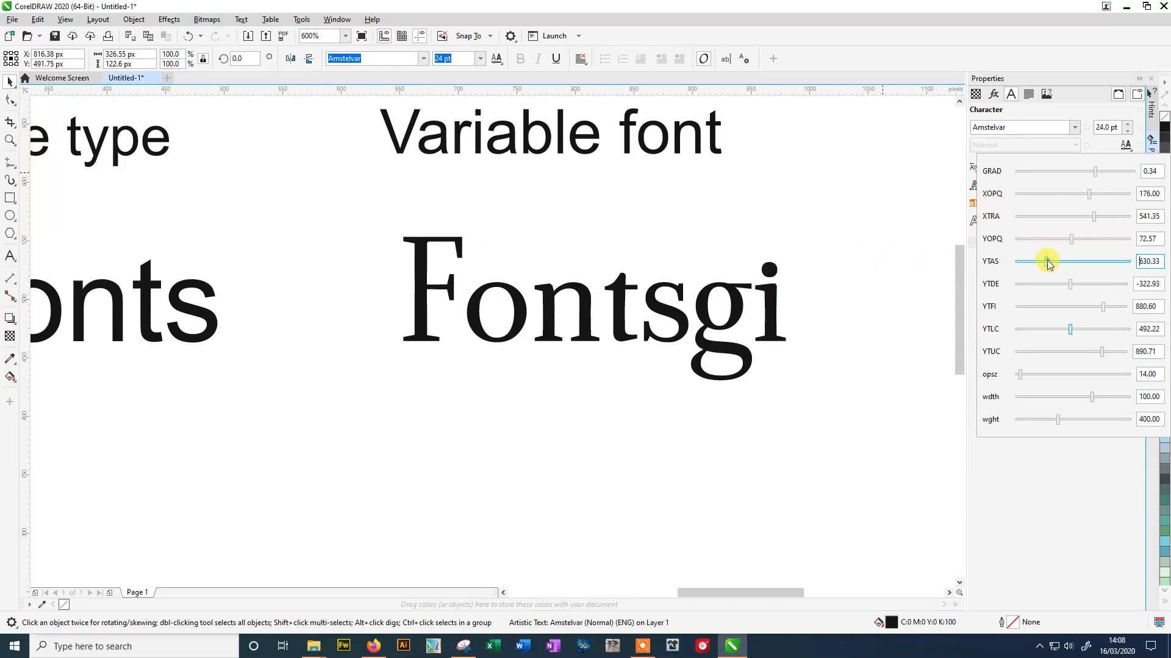
pyautogui.moveTo(1049, 264); pyautogui.dragTo(1027, 266)
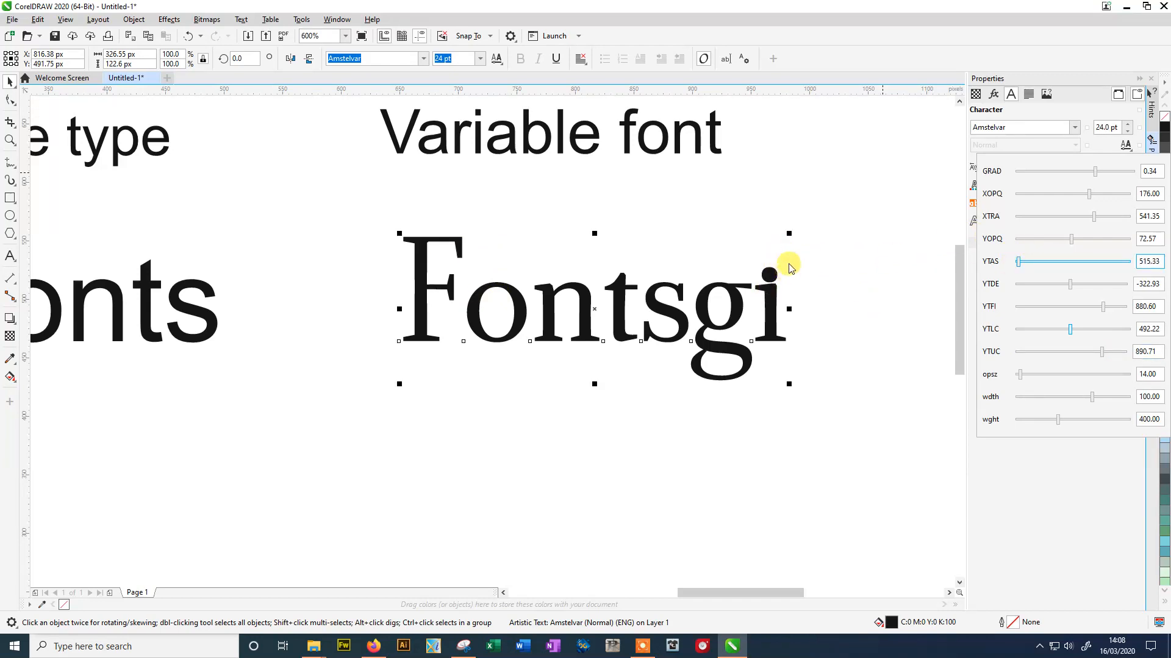
pyautogui.click(1038, 241)
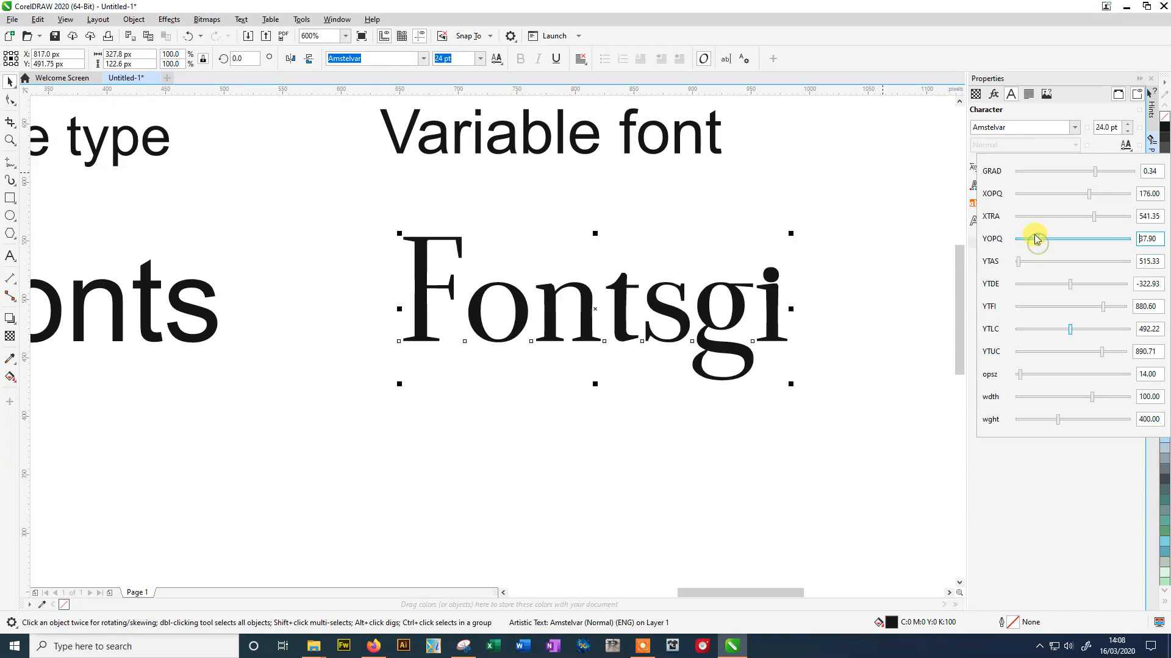
# Show the document in Wireframe view and examine the letter outlines of Fontsgi, especially the g.
pyautogui.click(64, 21)
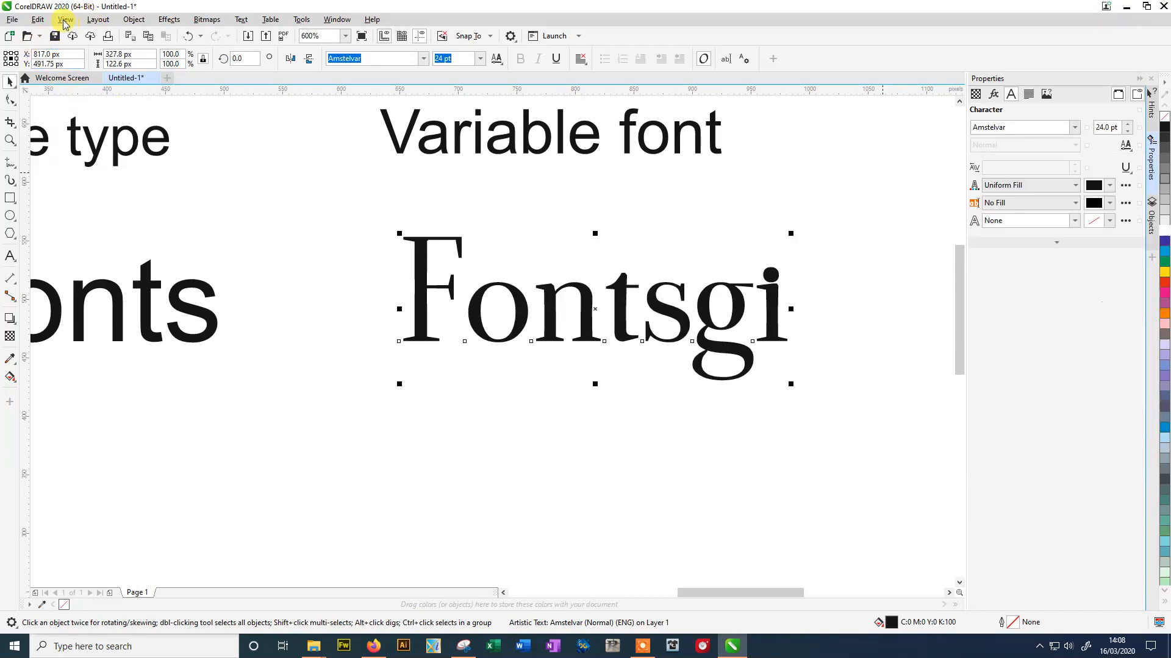
pyautogui.click(64, 20)
pyautogui.click(89, 38)
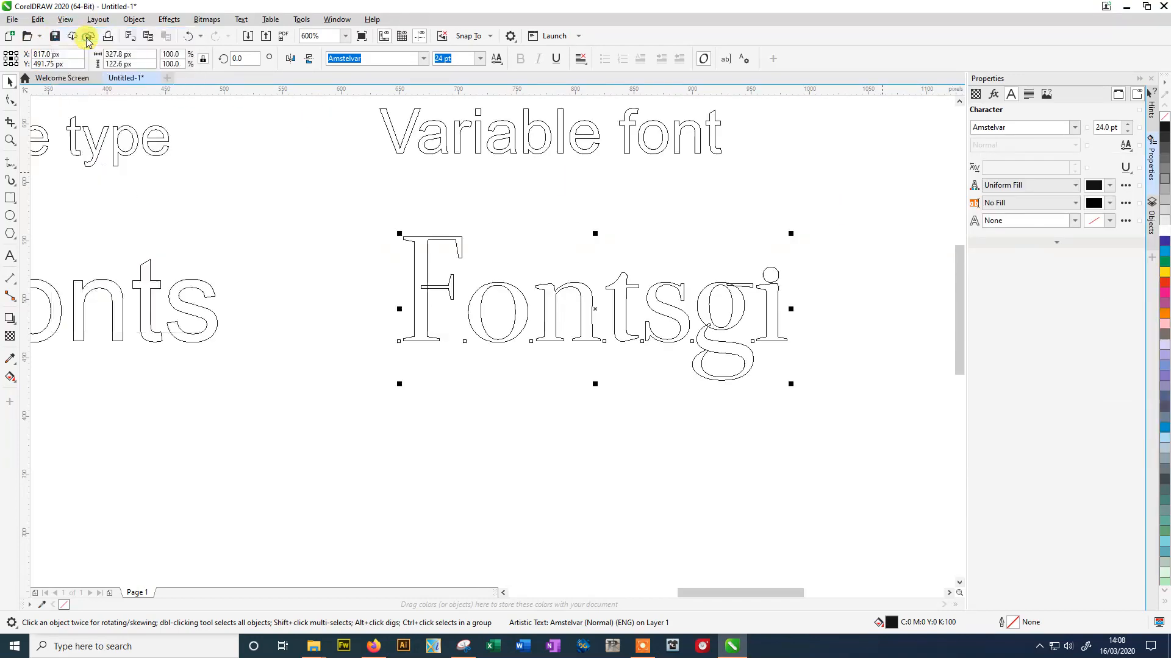
pyautogui.click(739, 287)
pyautogui.scroll(2, 740, 287)
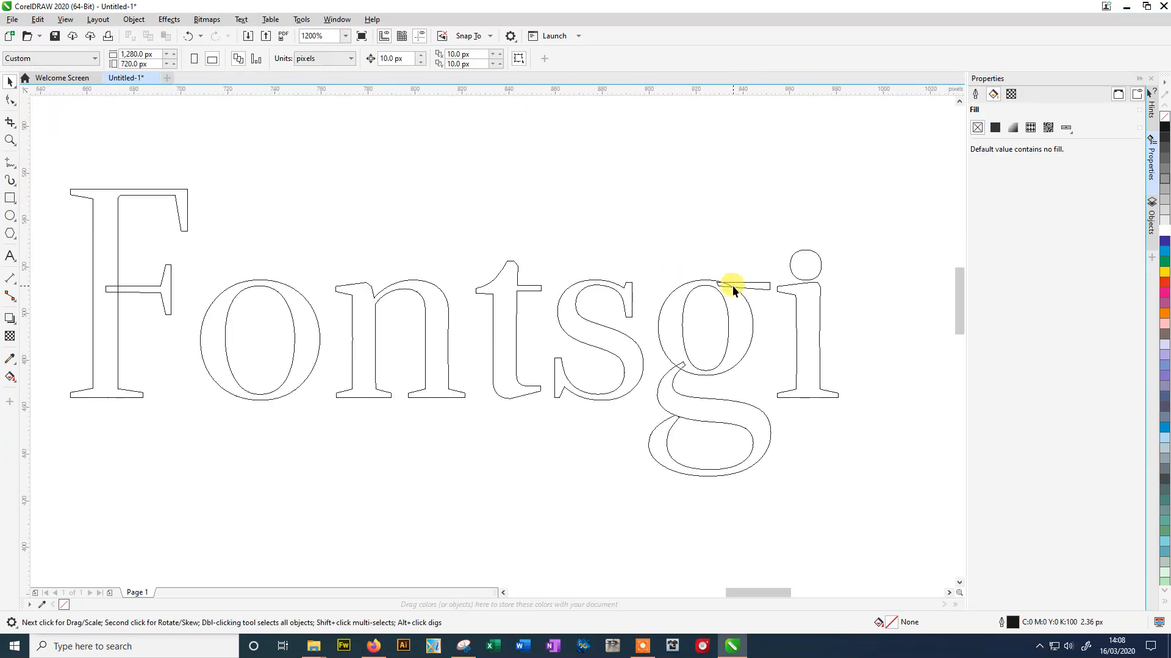
pyautogui.scroll(-4, 670, 270)
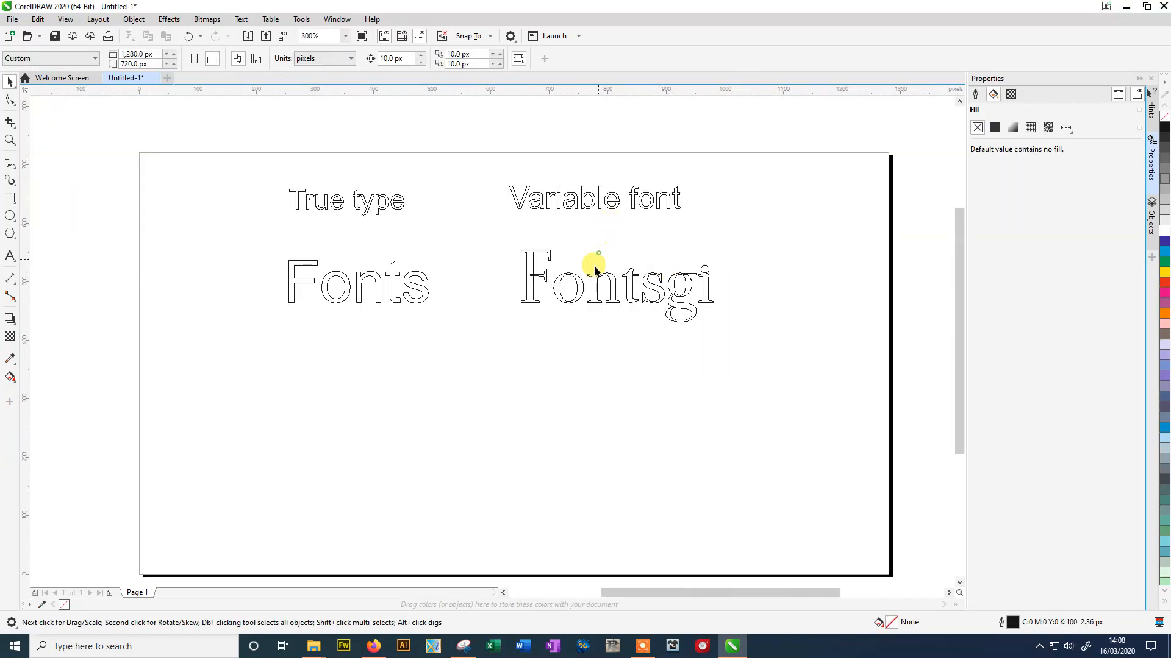
# Compare the wireframe outlines of the Arial word Fonts and the Amstelvar word Fontsgi, leaving Fontsgi selected.
pyautogui.click(596, 282)
pyautogui.click(364, 294)
pyautogui.moveTo(770, 328); pyautogui.dragTo(509, 225)
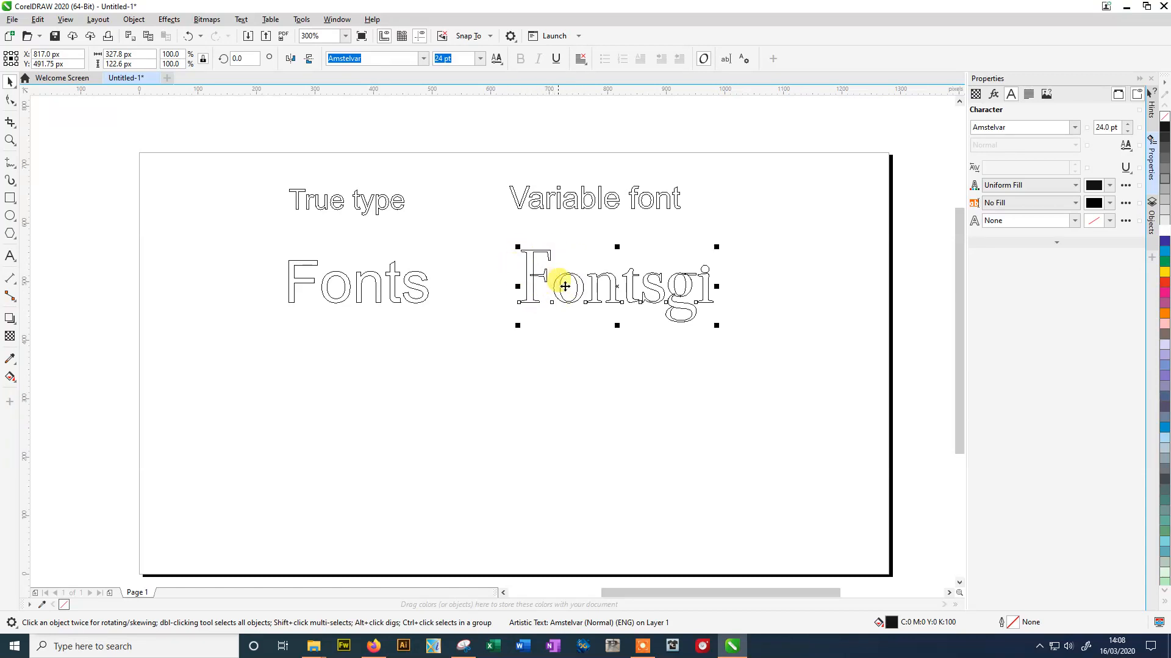
pyautogui.moveTo(482, 230)
pyautogui.mouseDown()
pyautogui.moveTo(774, 331)
pyautogui.moveTo(472, 206)
pyautogui.moveTo(486, 243)
pyautogui.mouseUp()
pyautogui.hotkey('shift', 'F2')
pyautogui.scroll(2, 539, 269)
pyautogui.scroll(-2, 539, 269)
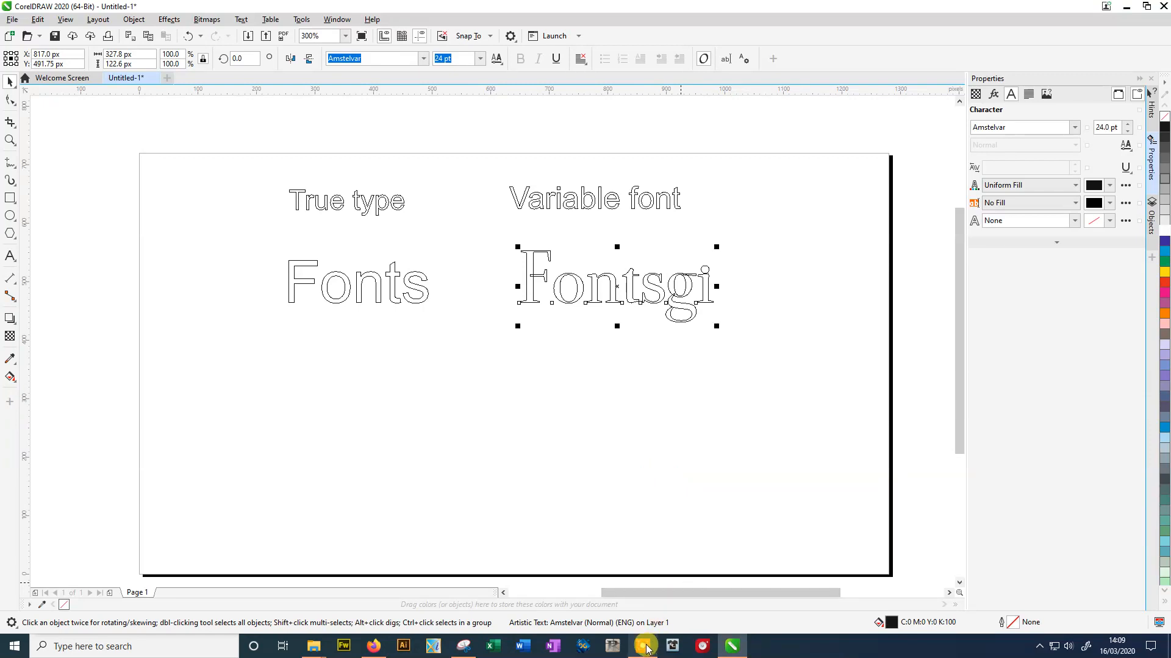
pyautogui.moveTo(647, 649)
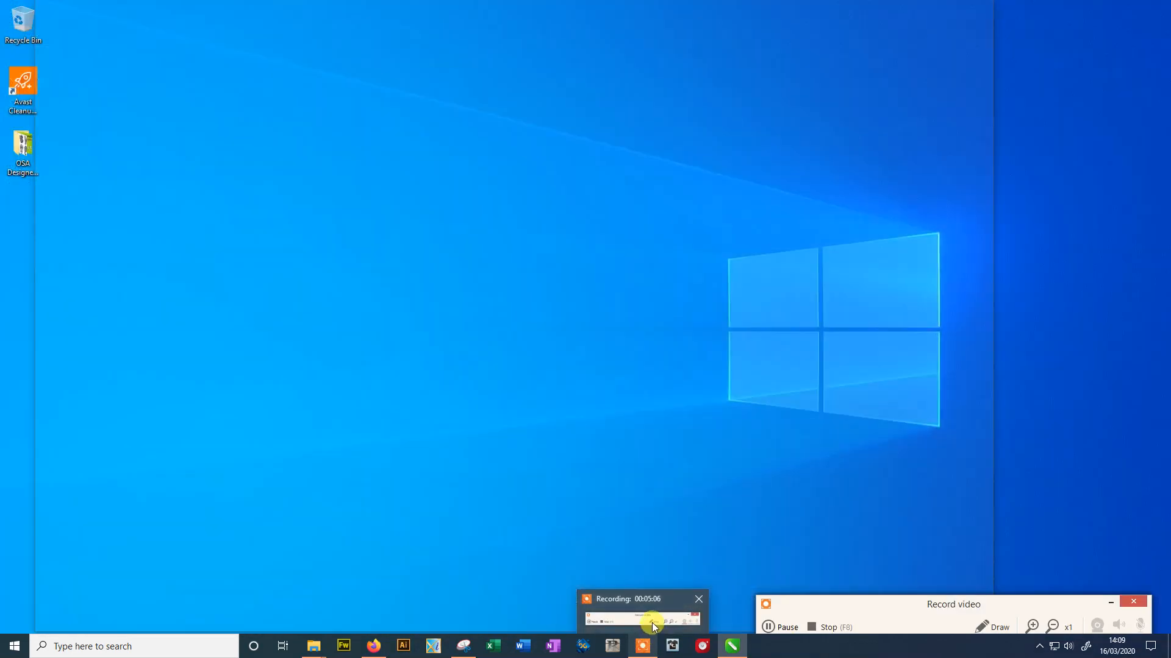